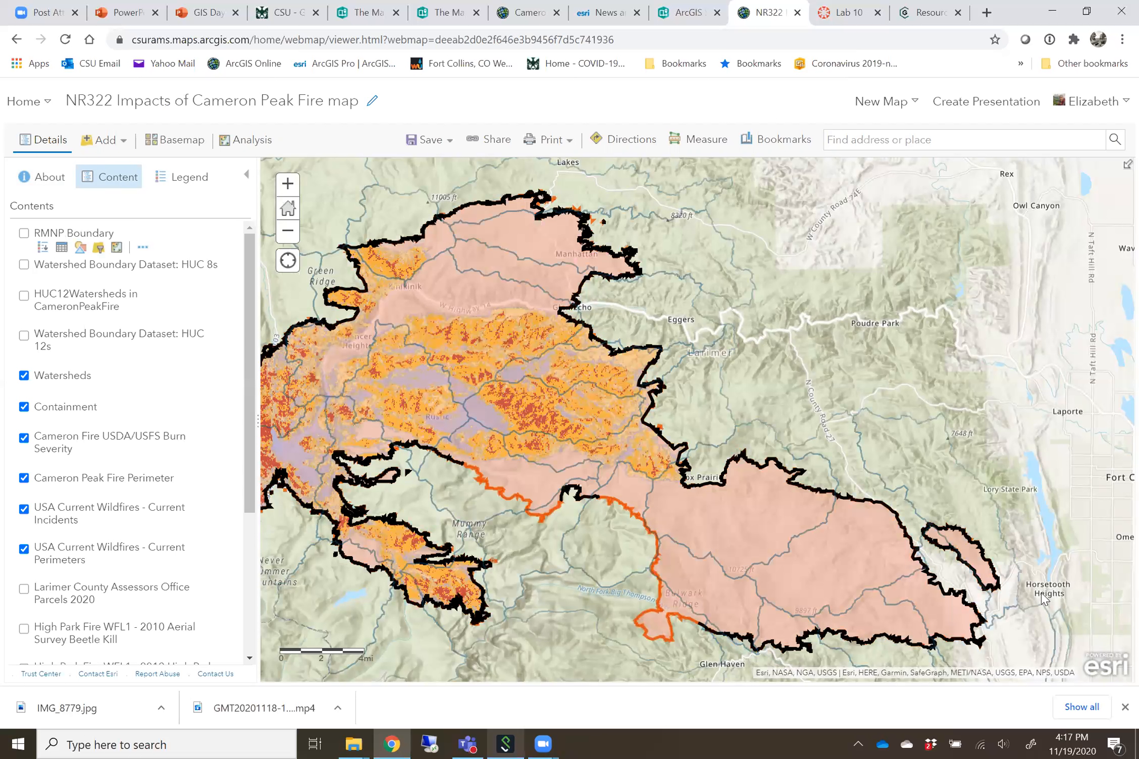
drag(705, 427, 762, 410)
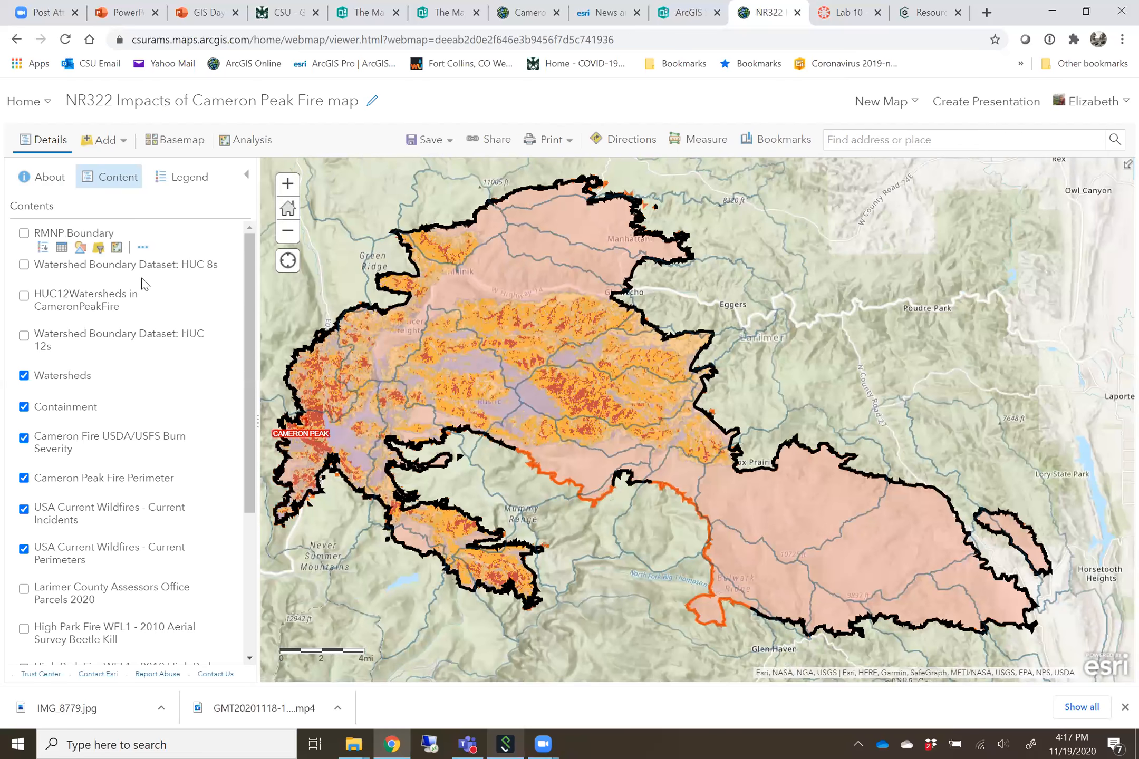
mouse_move(107, 286)
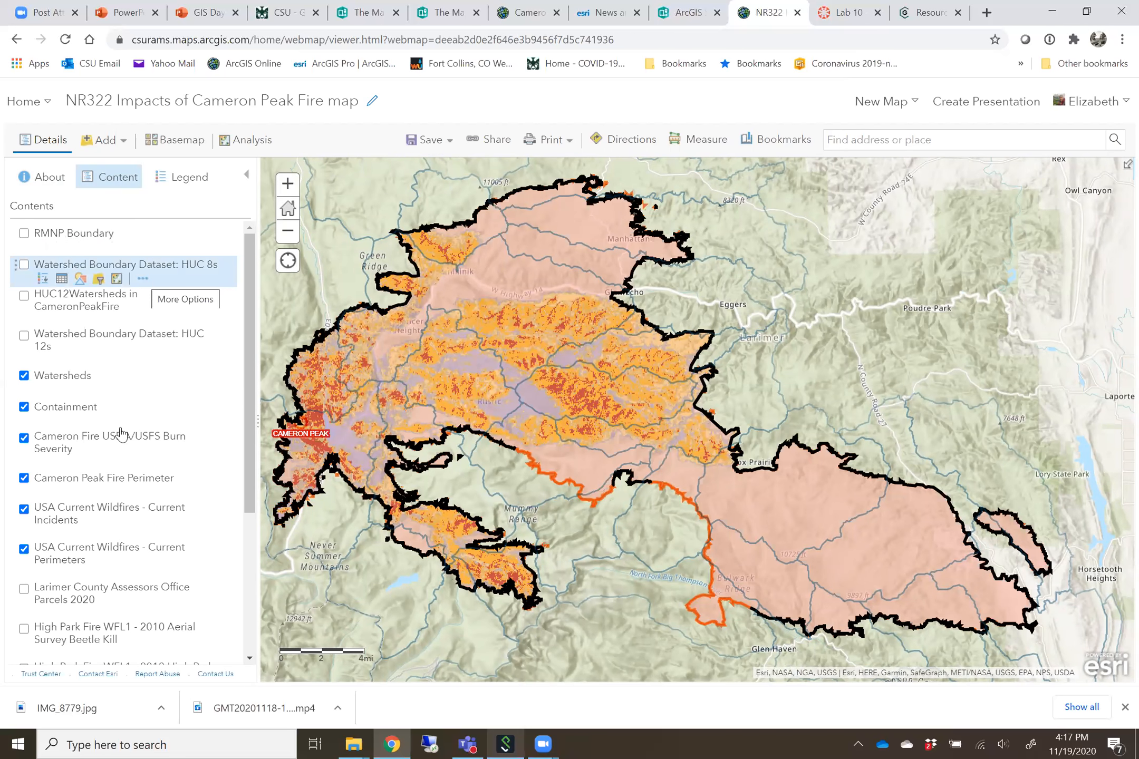
mouse_move(121, 445)
mouse_move(121, 512)
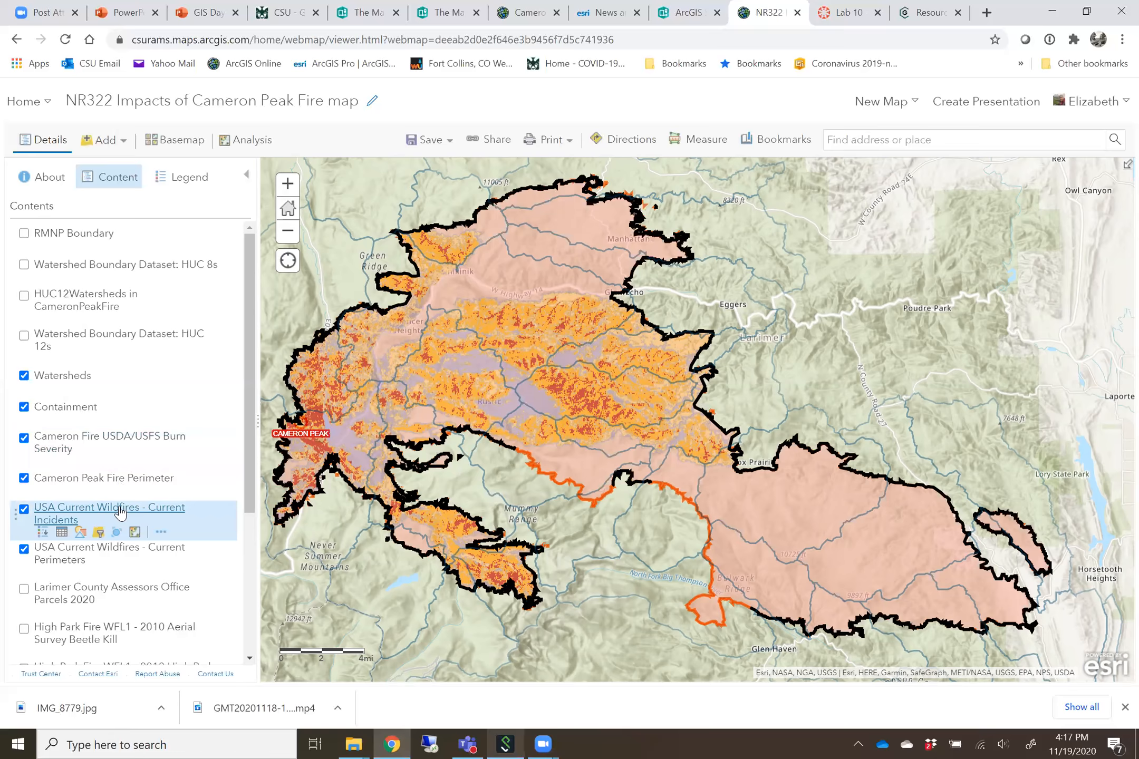
click(498, 151)
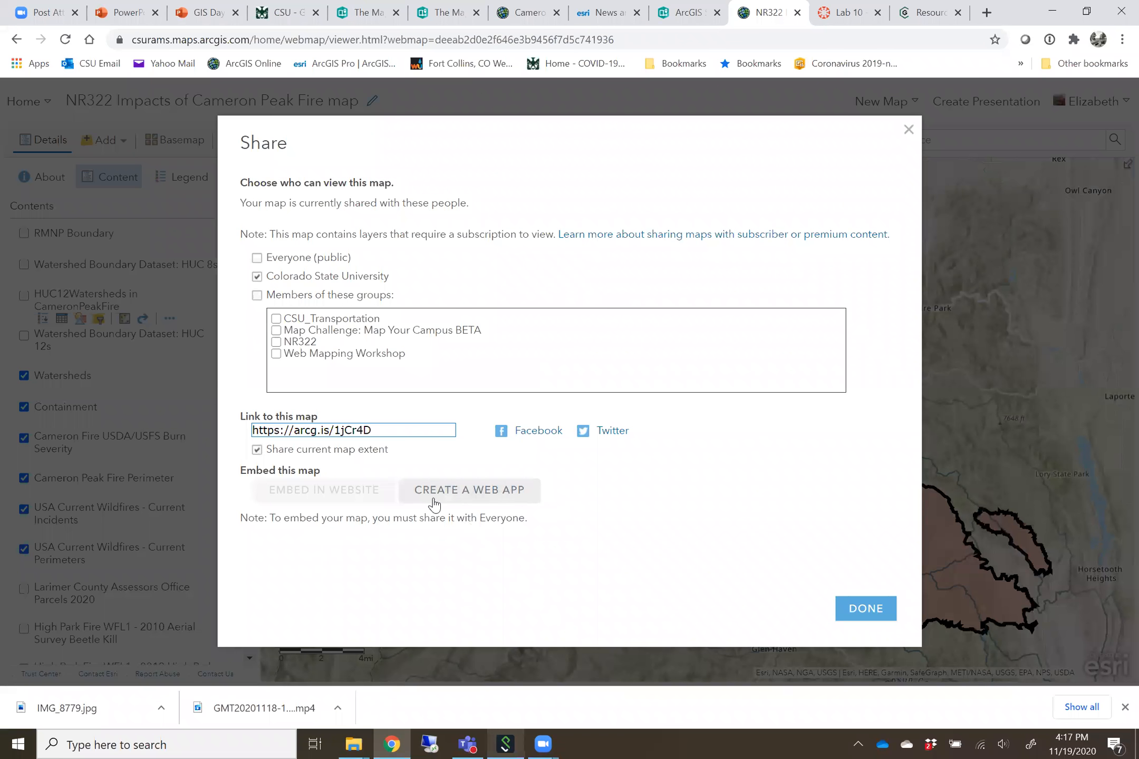
click(449, 498)
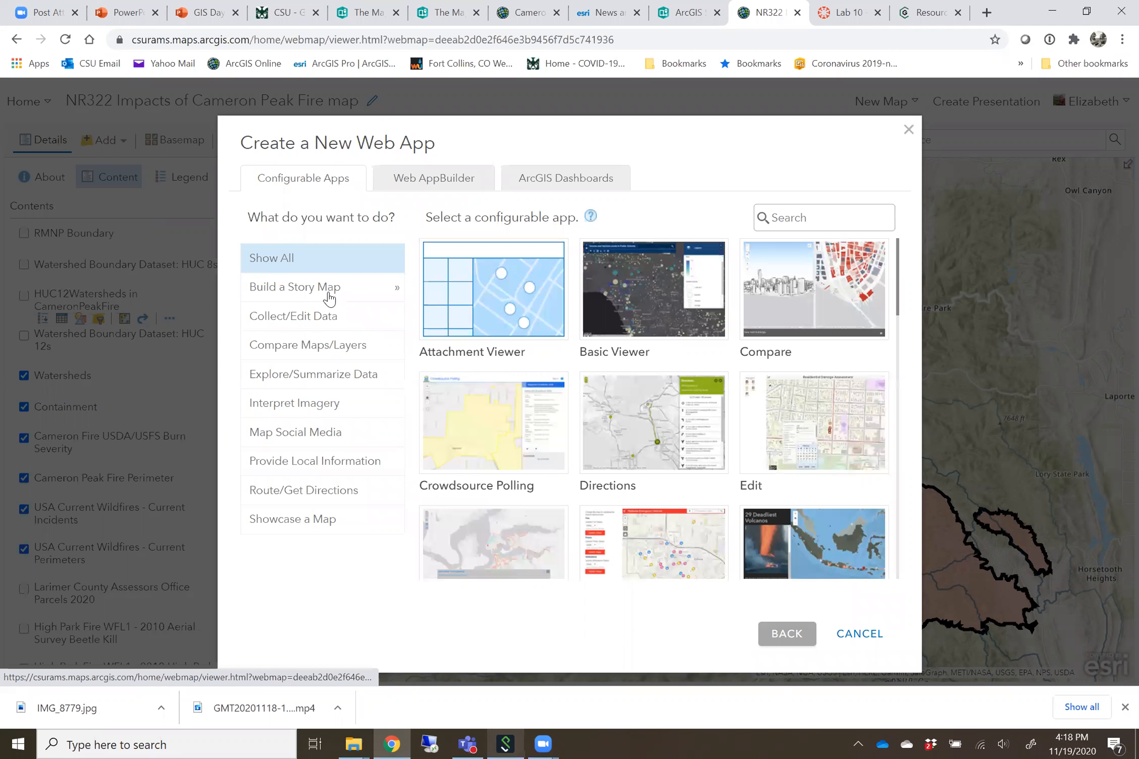
click(328, 290)
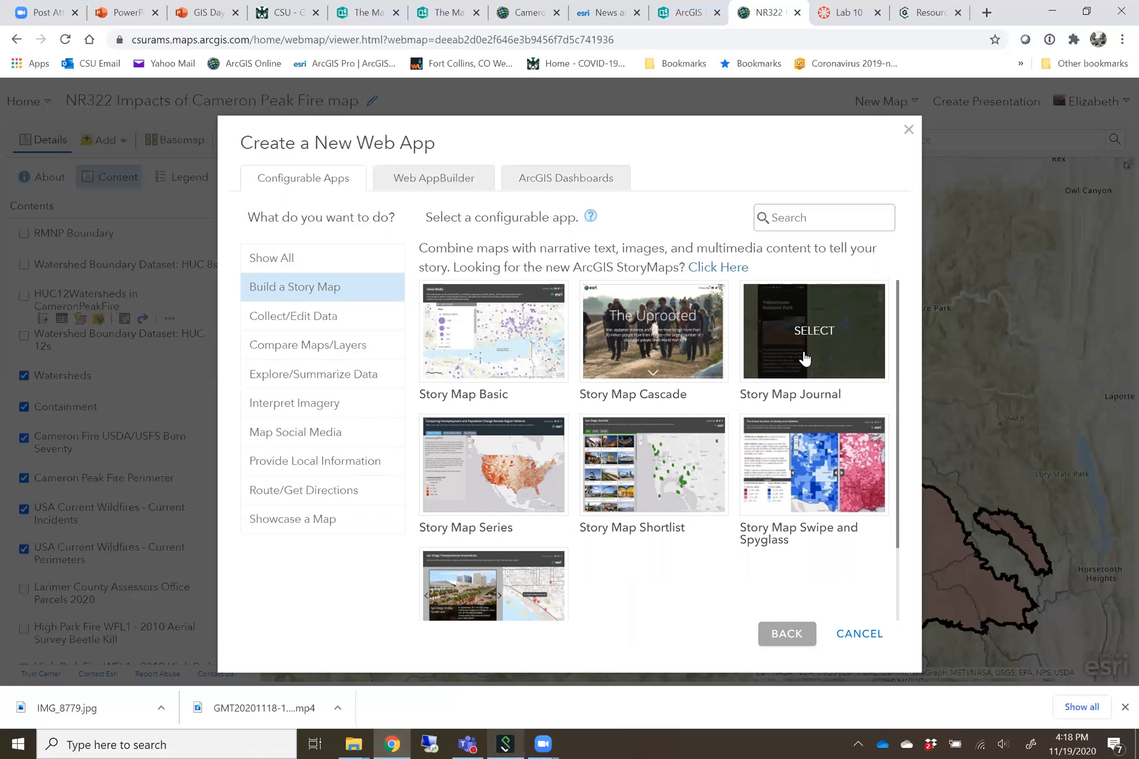
click(539, 531)
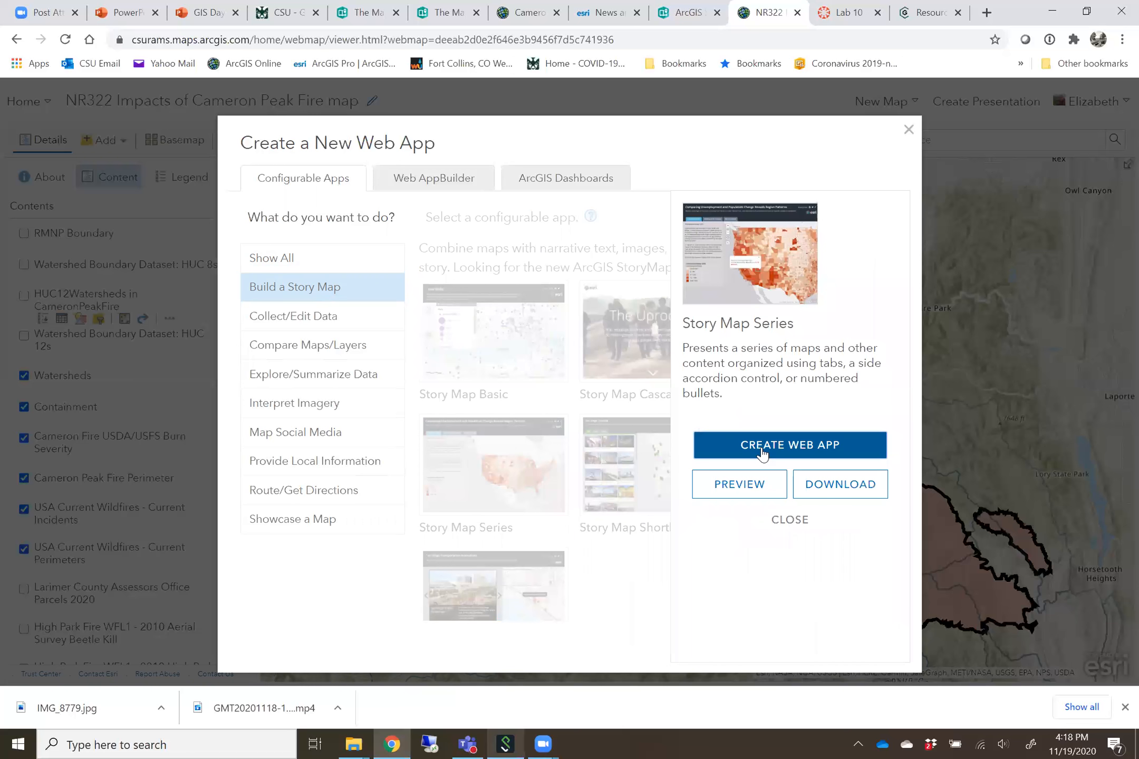
click(761, 453)
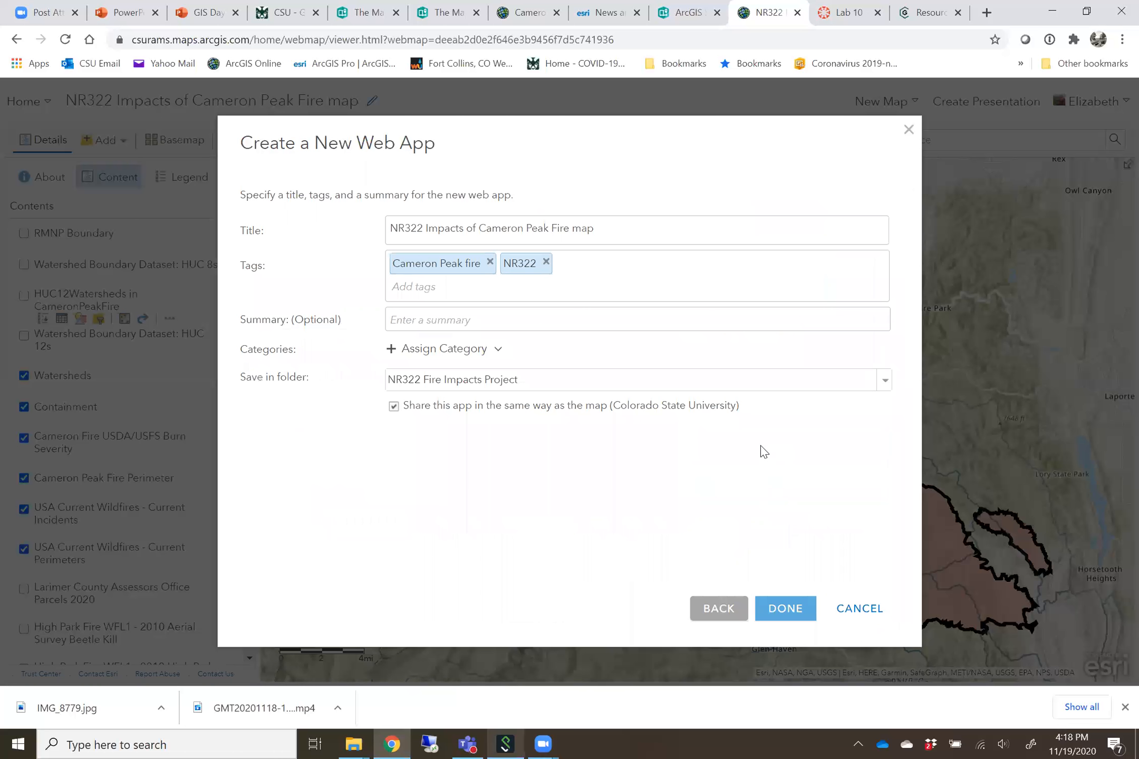
click(860, 618)
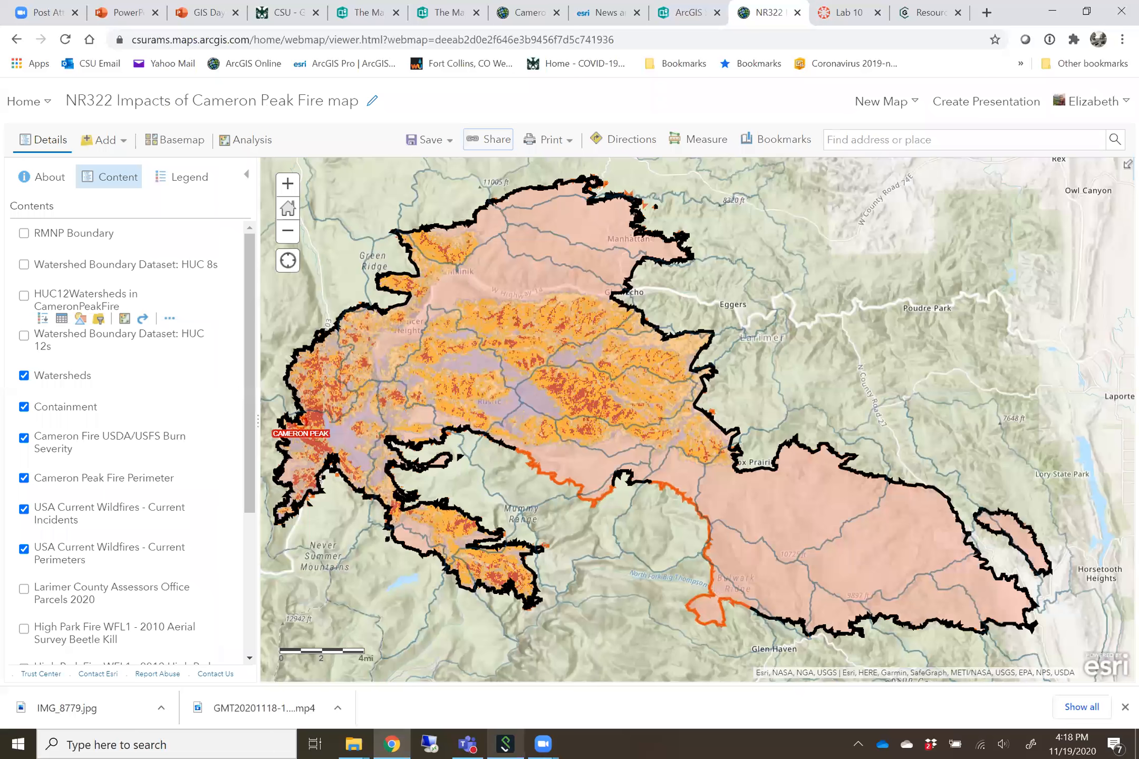
Switch to ArcGIS StoryMaps, start a new story from scratch and title it "Fire"
click(684, 16)
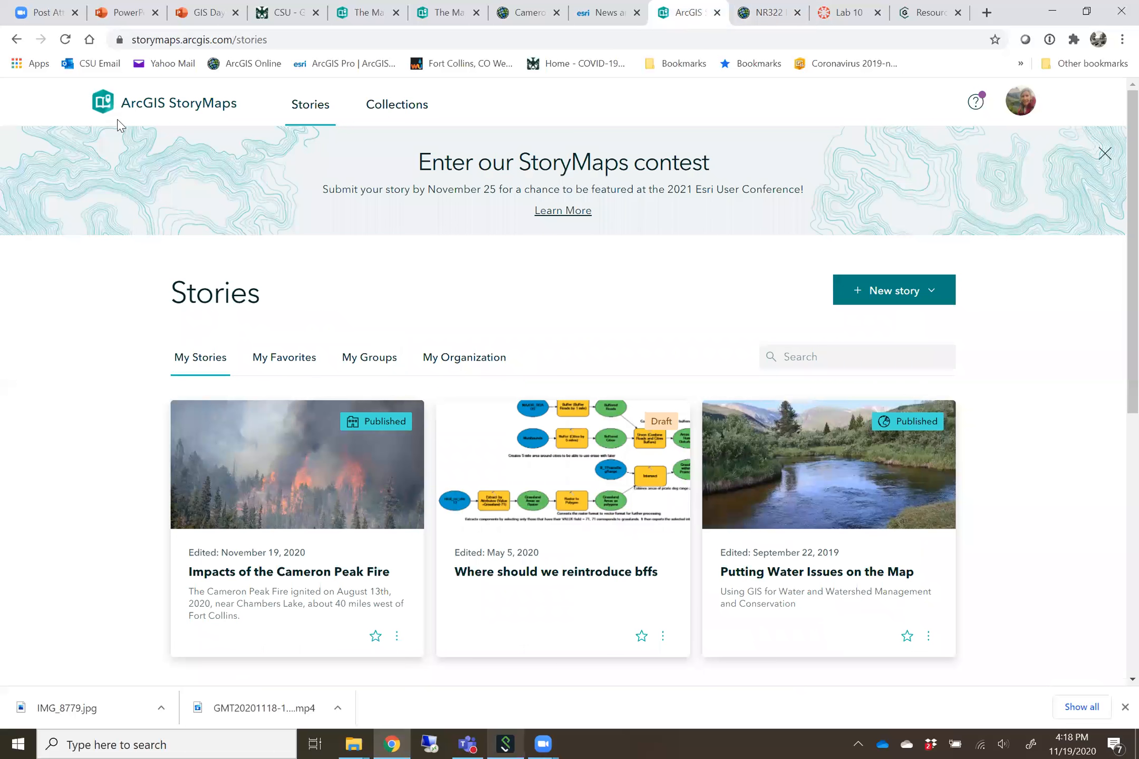
click(281, 42)
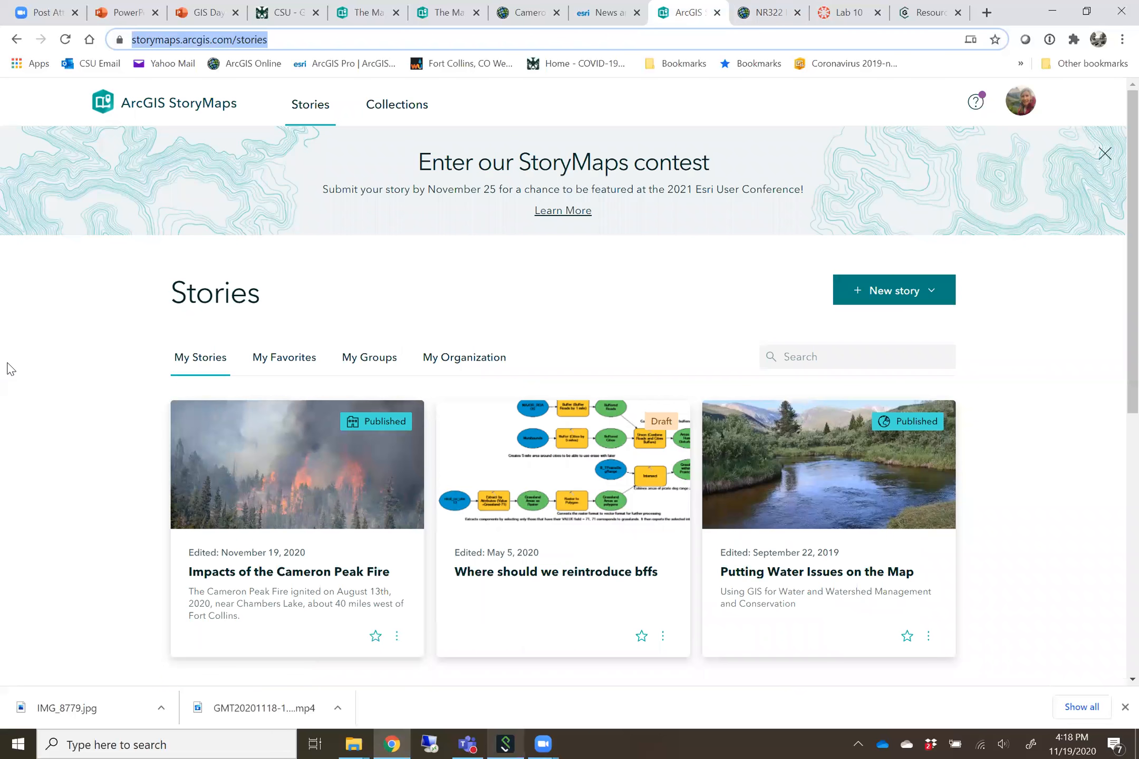
click(882, 298)
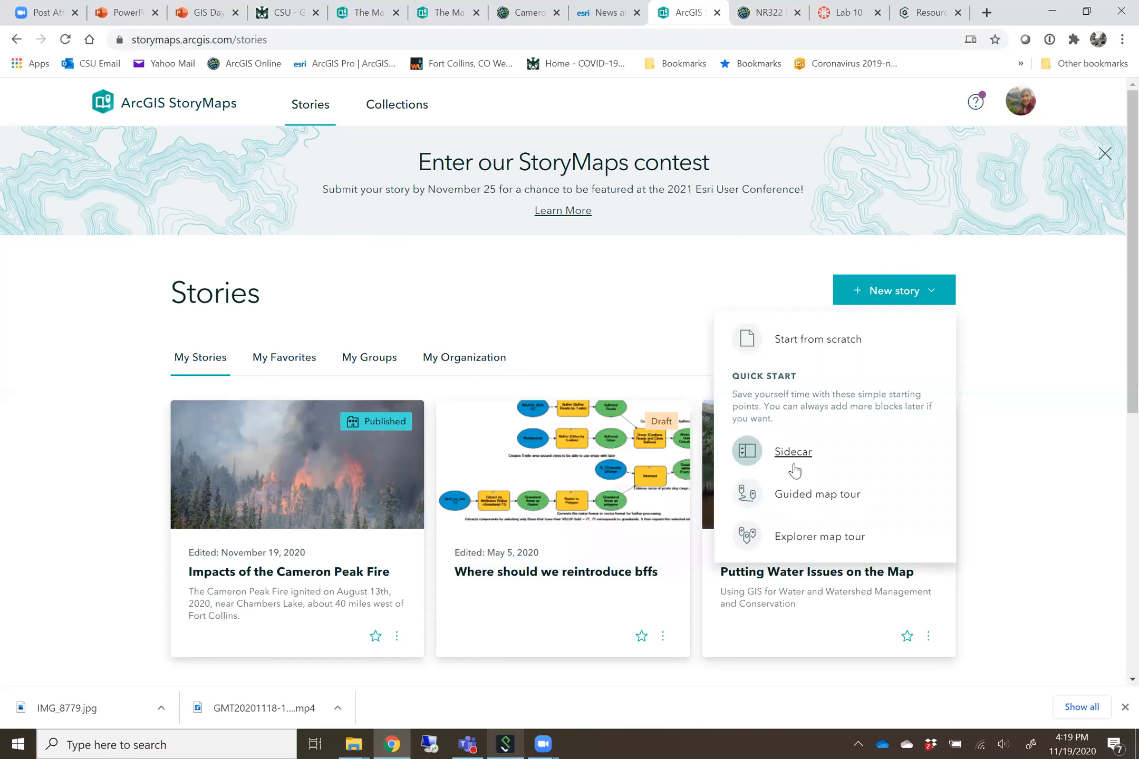
mouse_move(797, 462)
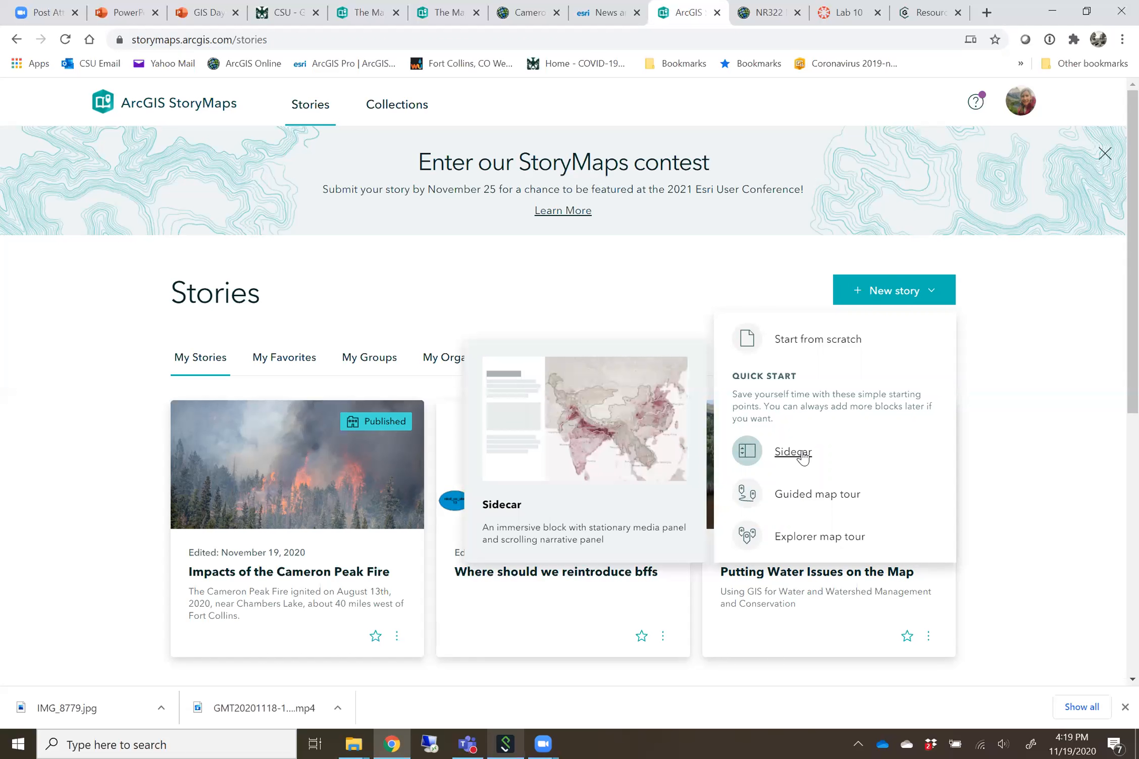
click(808, 339)
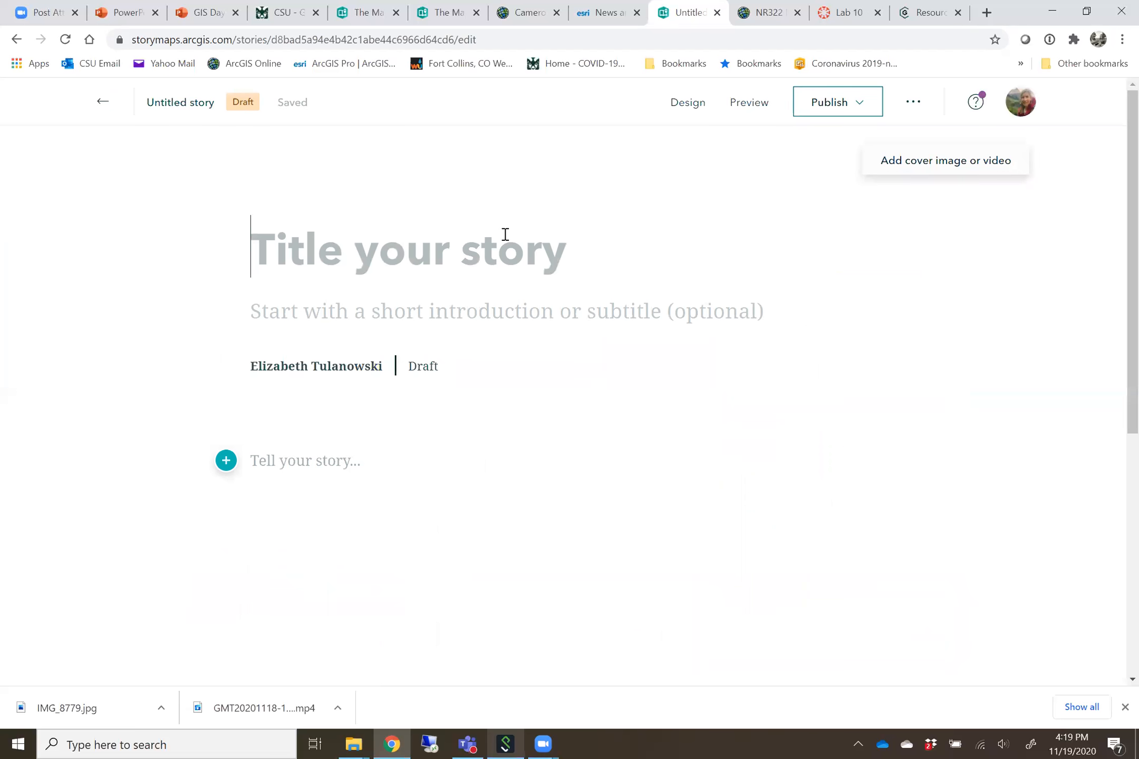
text(Fire)
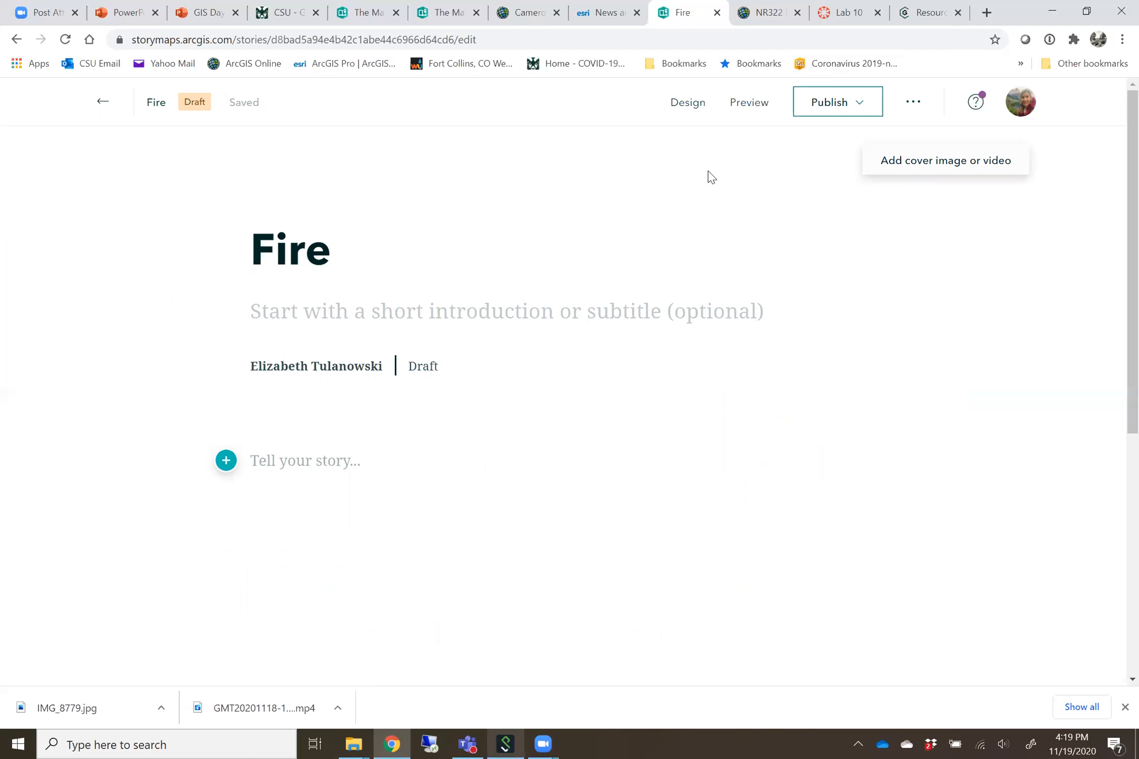
Add a map block below the story's title using the Cameron Peak Fire-Poudre-MtnCampus web map
scroll(465, 401, down, 1)
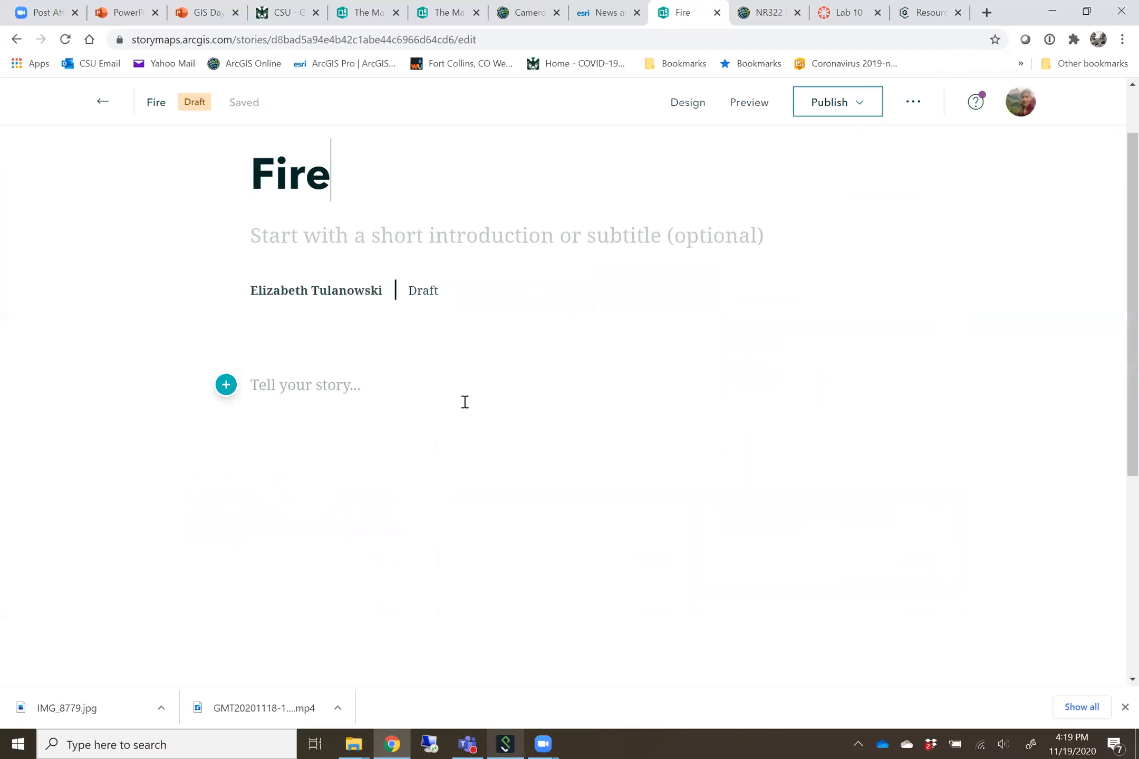
click(225, 388)
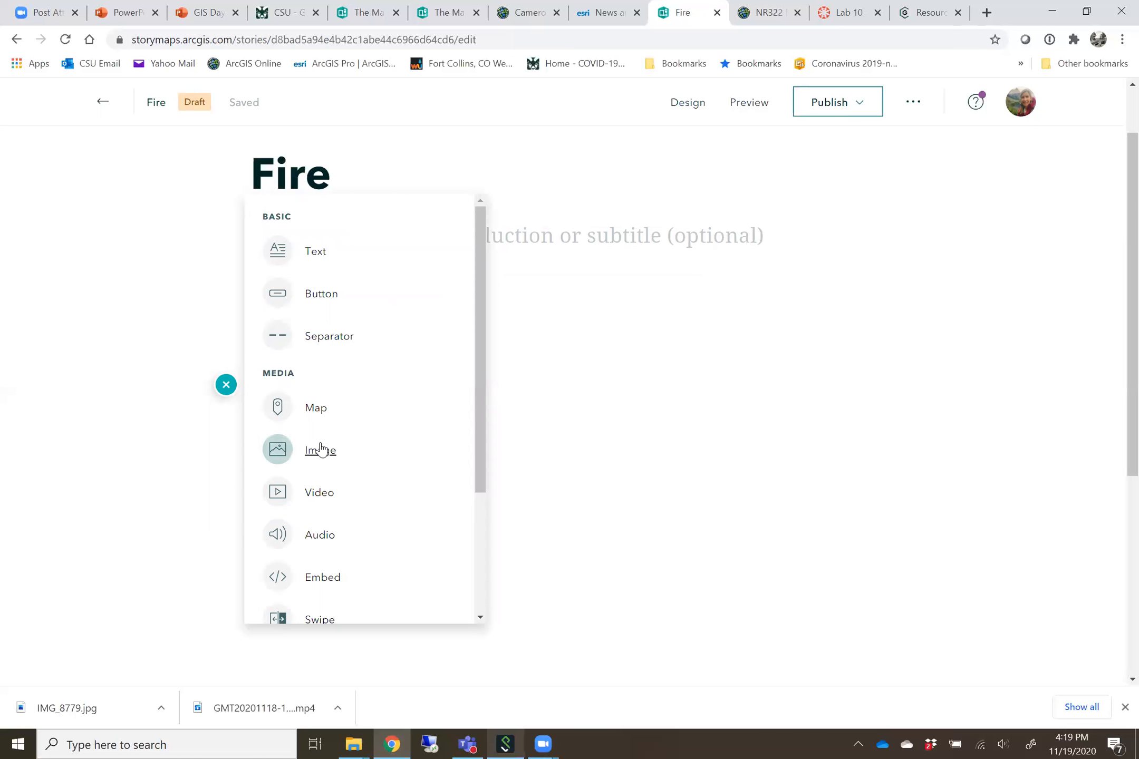
click(316, 413)
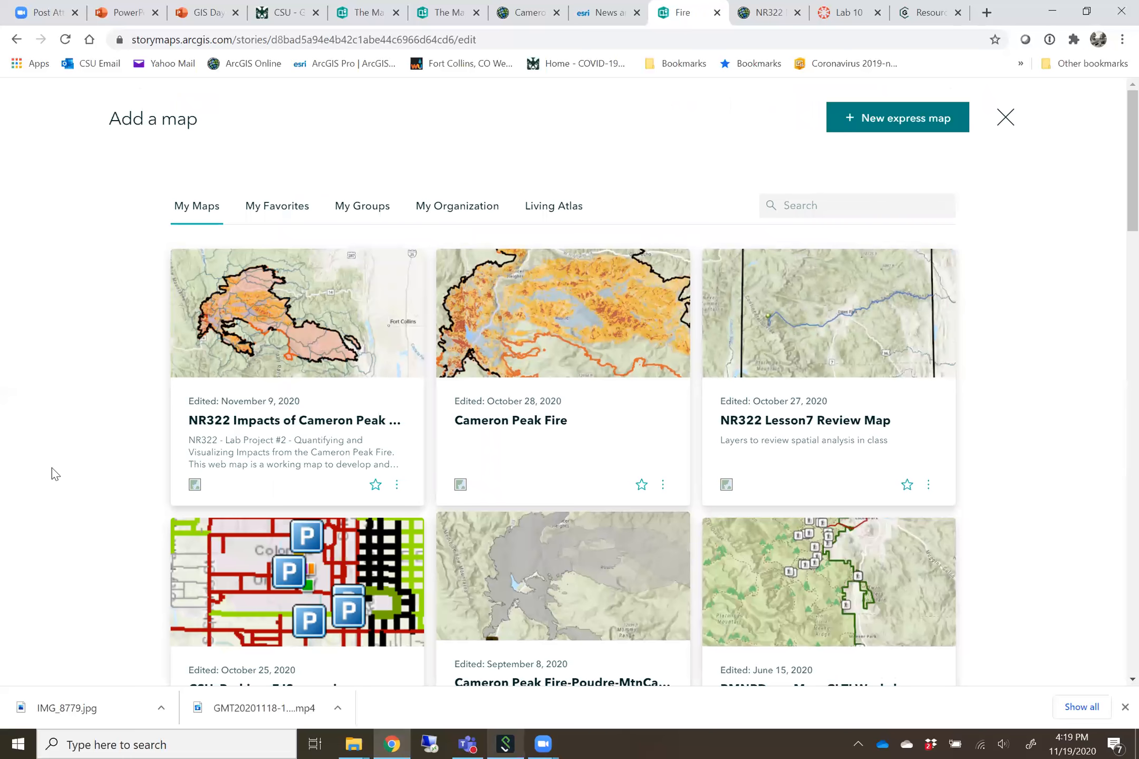
scroll(353, 513, down, 3)
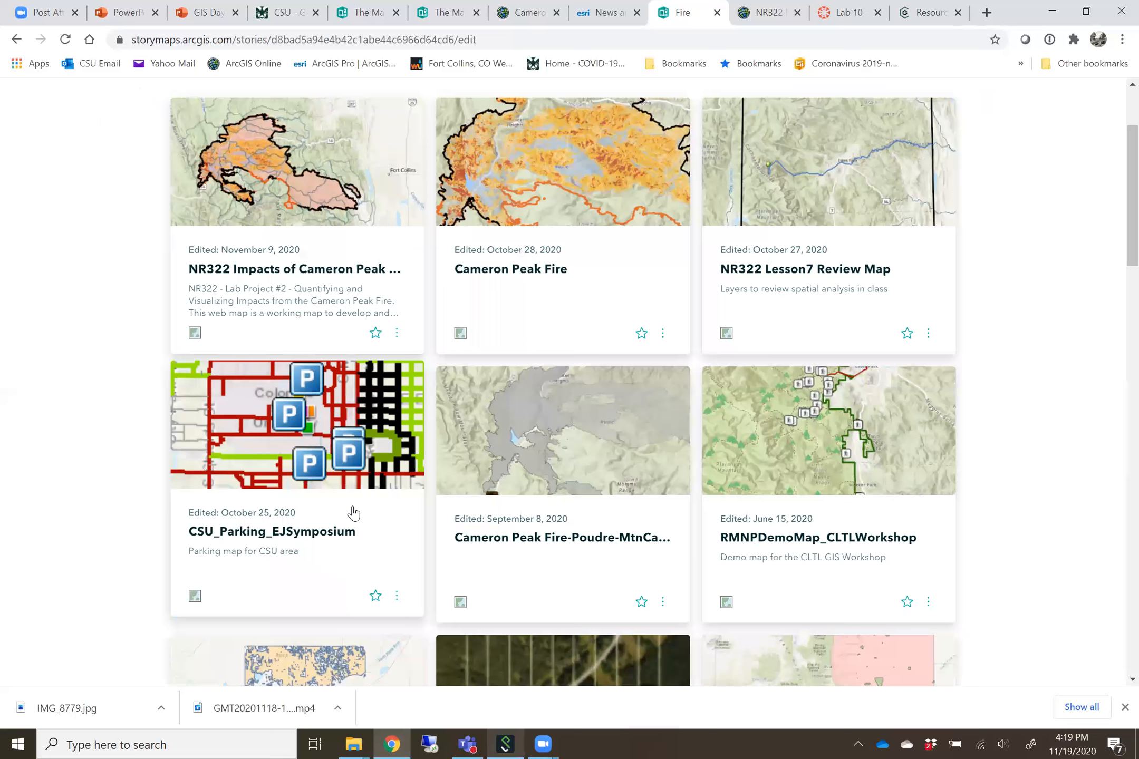
click(522, 532)
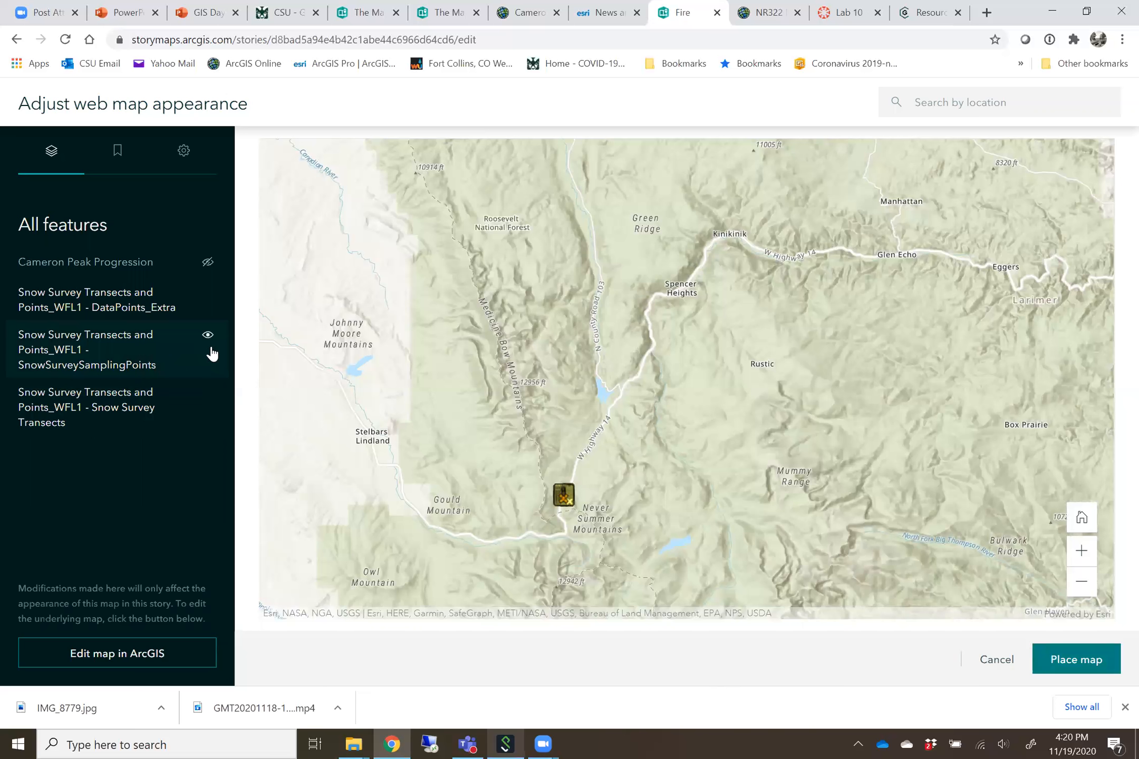
Frame the map on the snow survey transects, switch the snow survey layers off and back on, and place the map in the story
scroll(582, 510, up, 5)
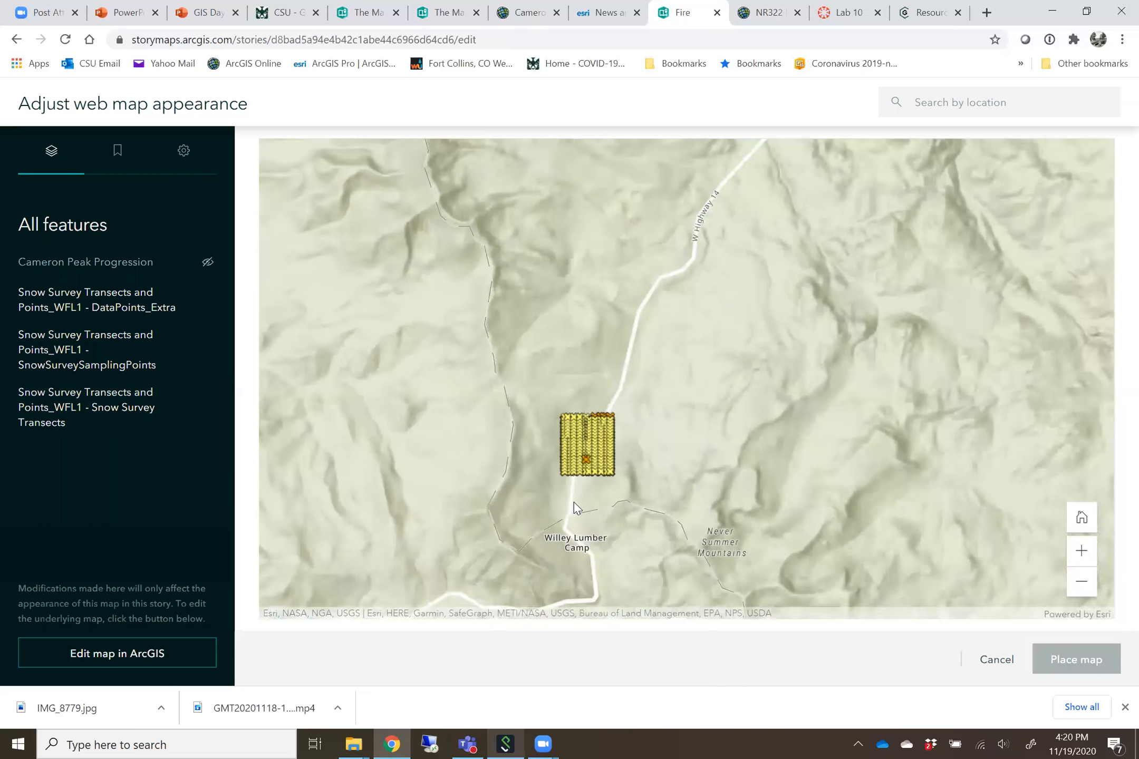
scroll(569, 494, up, 2)
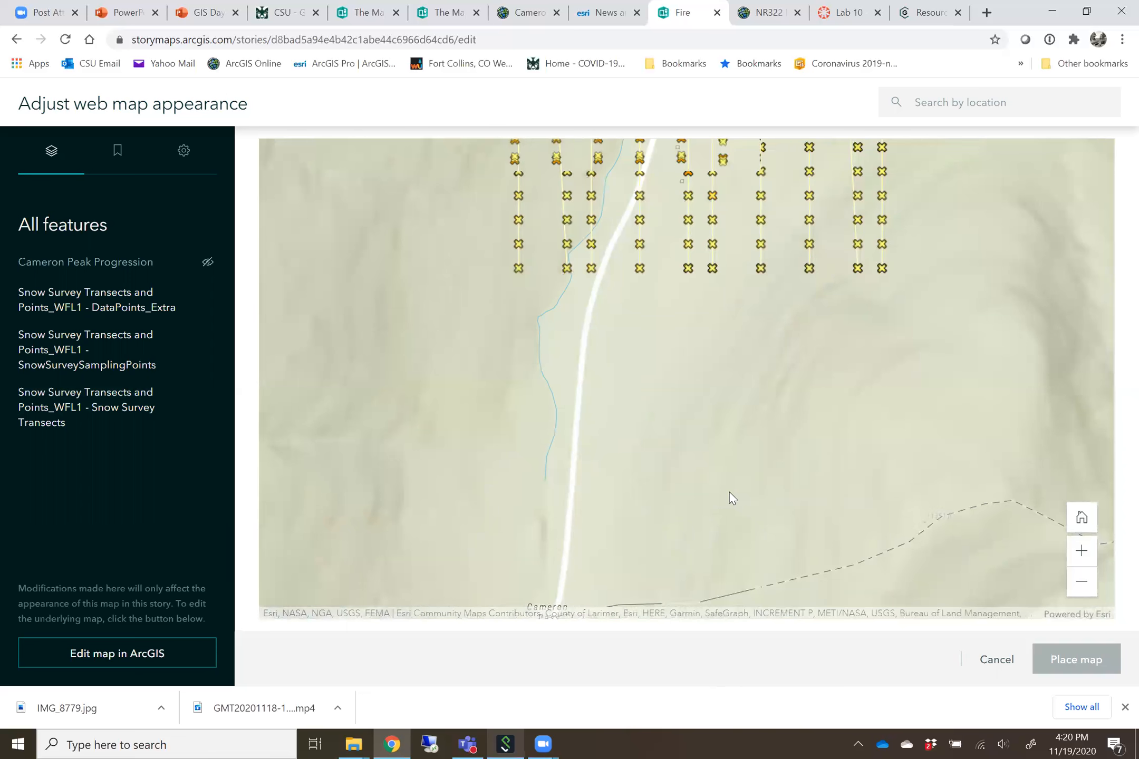
drag(927, 277, 917, 558)
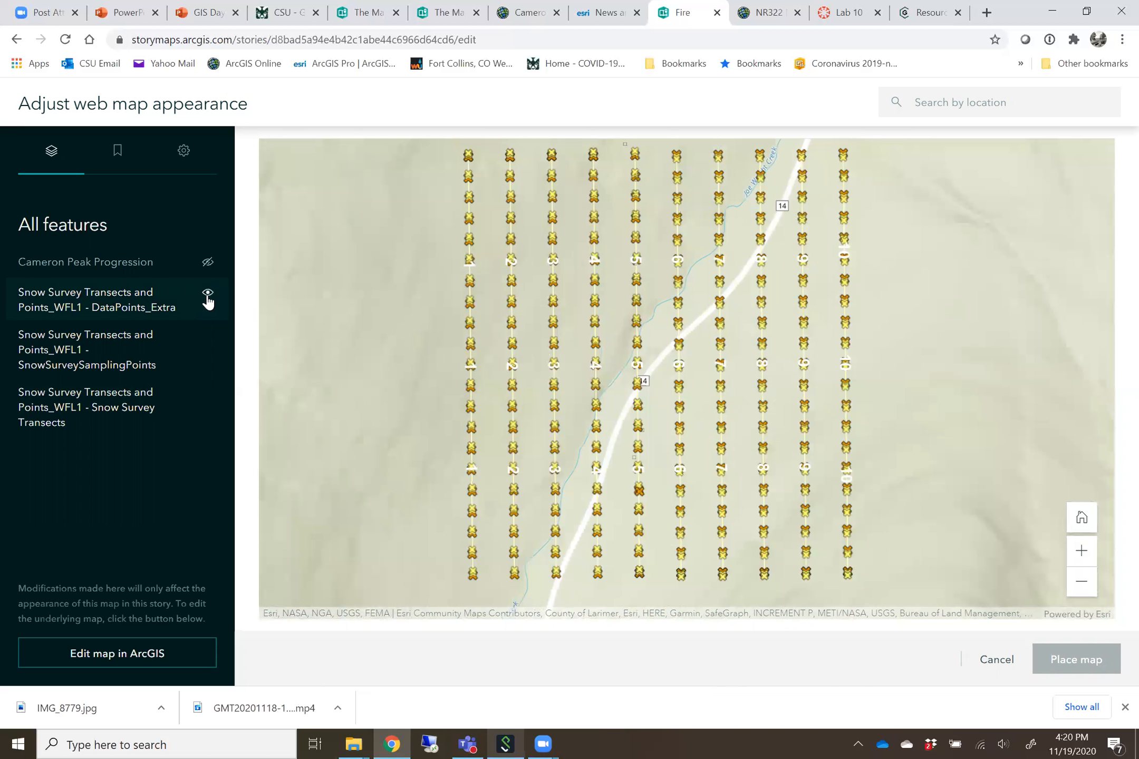
click(206, 338)
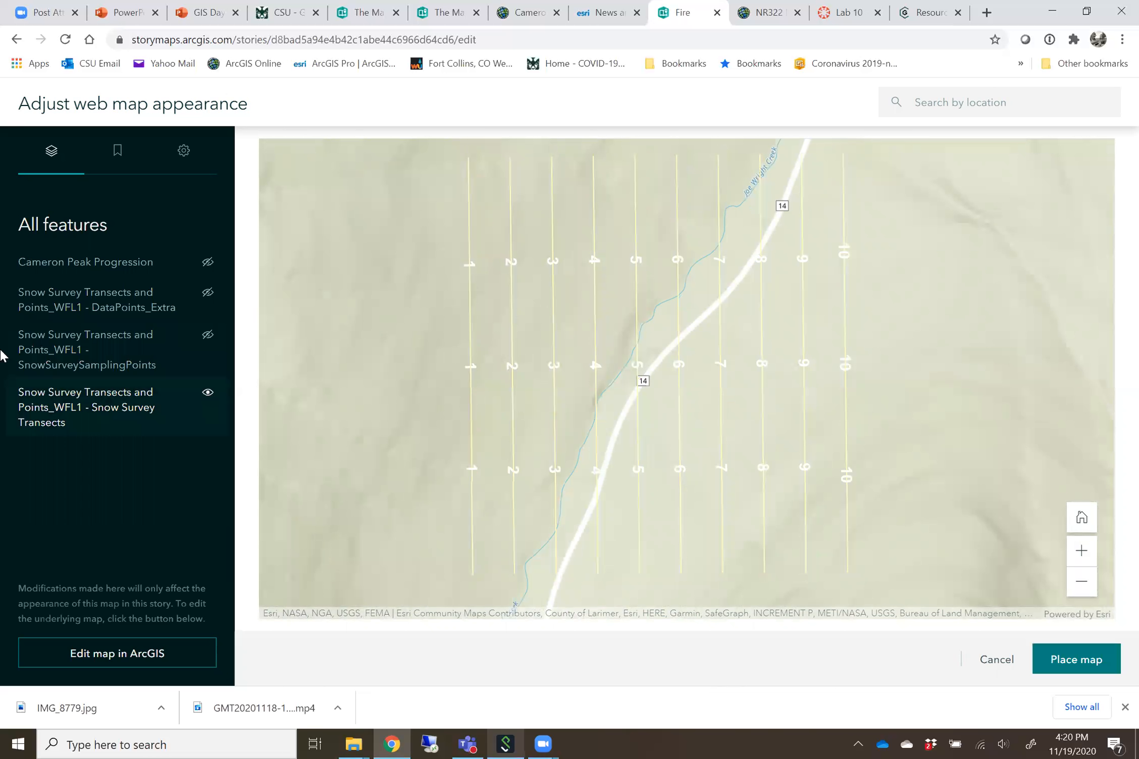
click(207, 392)
click(208, 393)
click(207, 336)
click(206, 294)
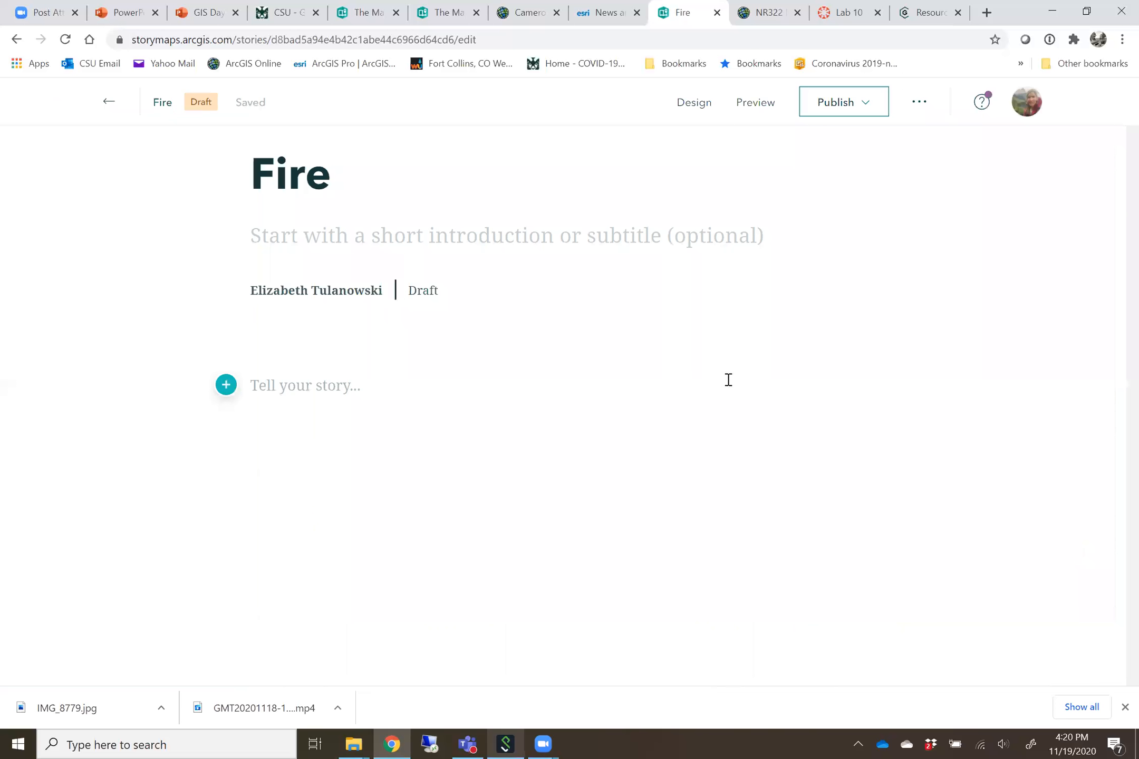
Review the placed map in the story and show the content block choices available below it
scroll(730, 369, down, 3)
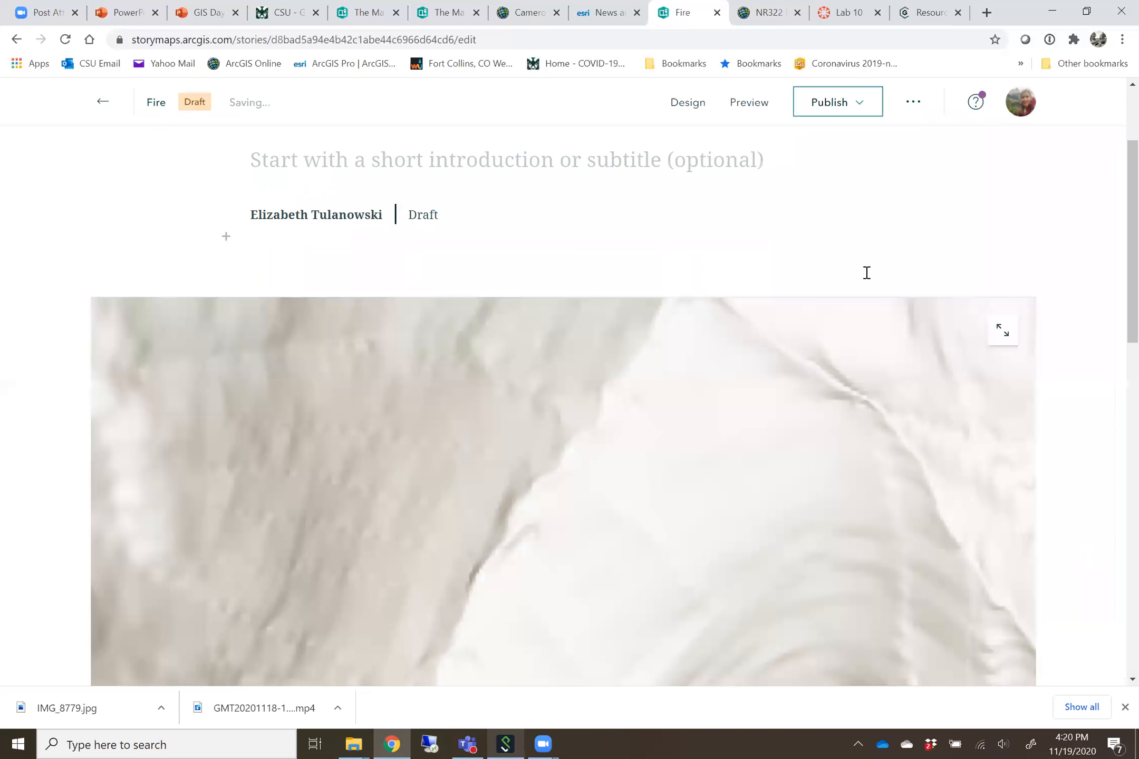
scroll(1071, 353, down, 5)
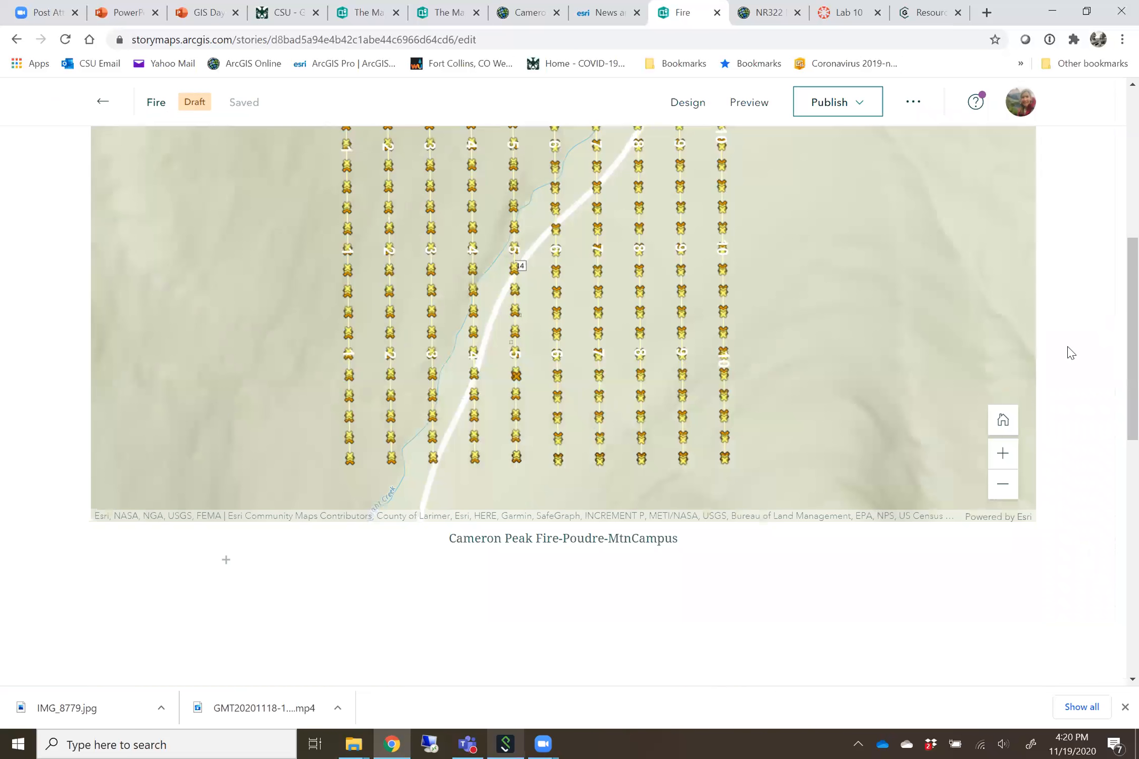
scroll(1071, 353, down, 4)
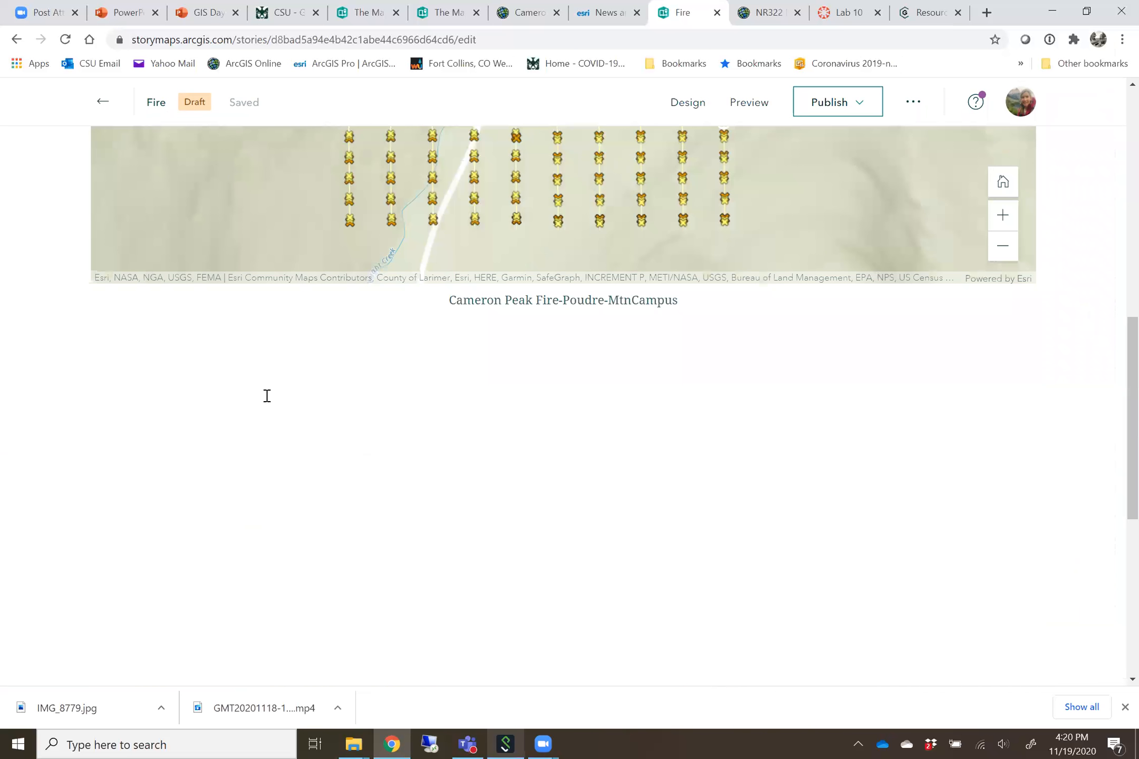
click(226, 323)
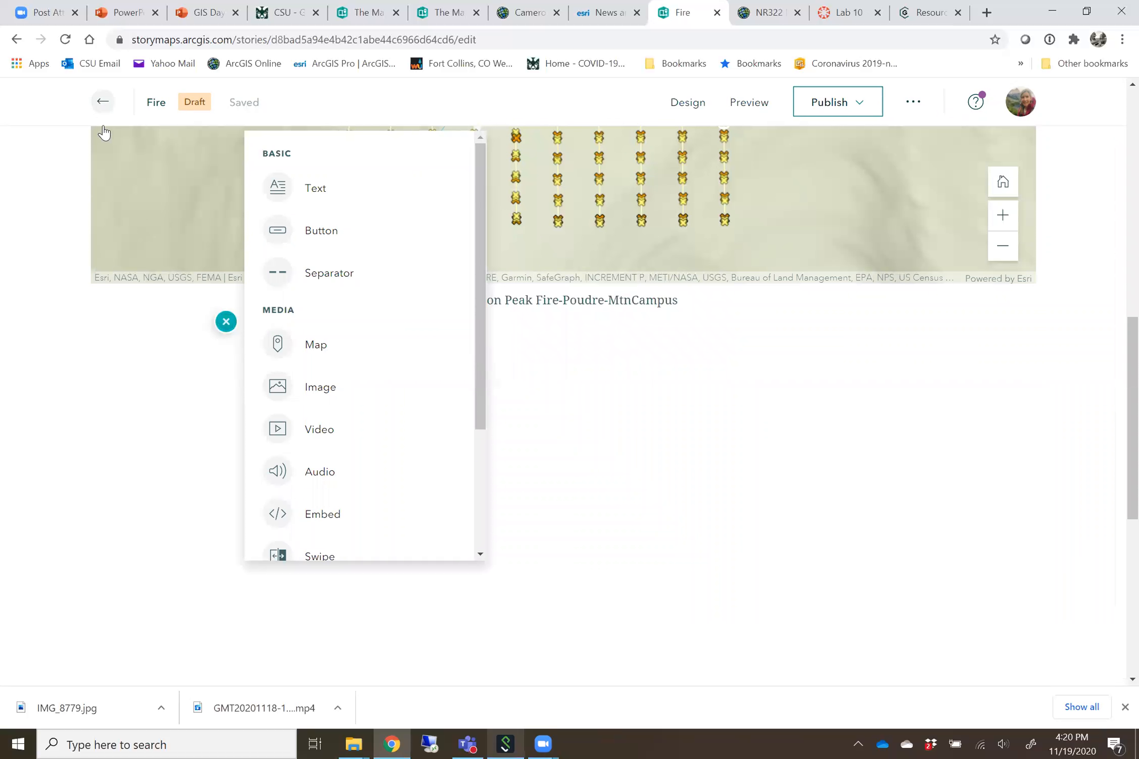
Return to the stories list and open the published story "Impacts of the Cameron Peak Fire" for editing
click(104, 104)
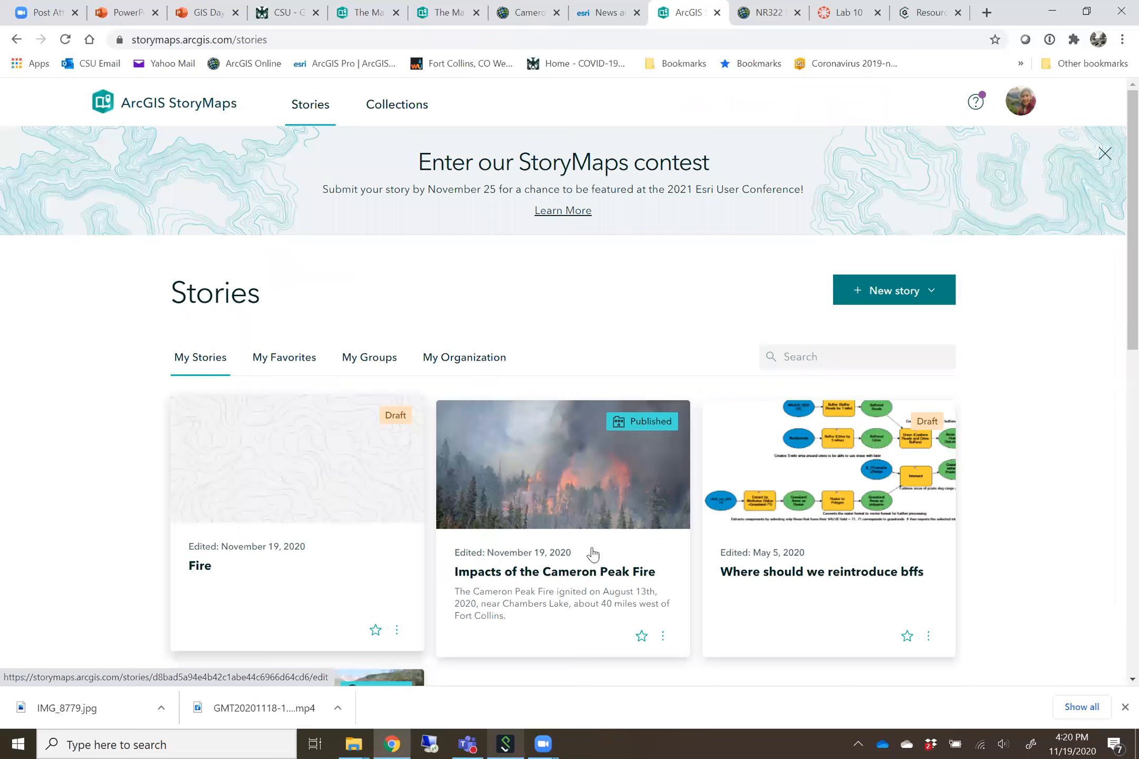
click(405, 574)
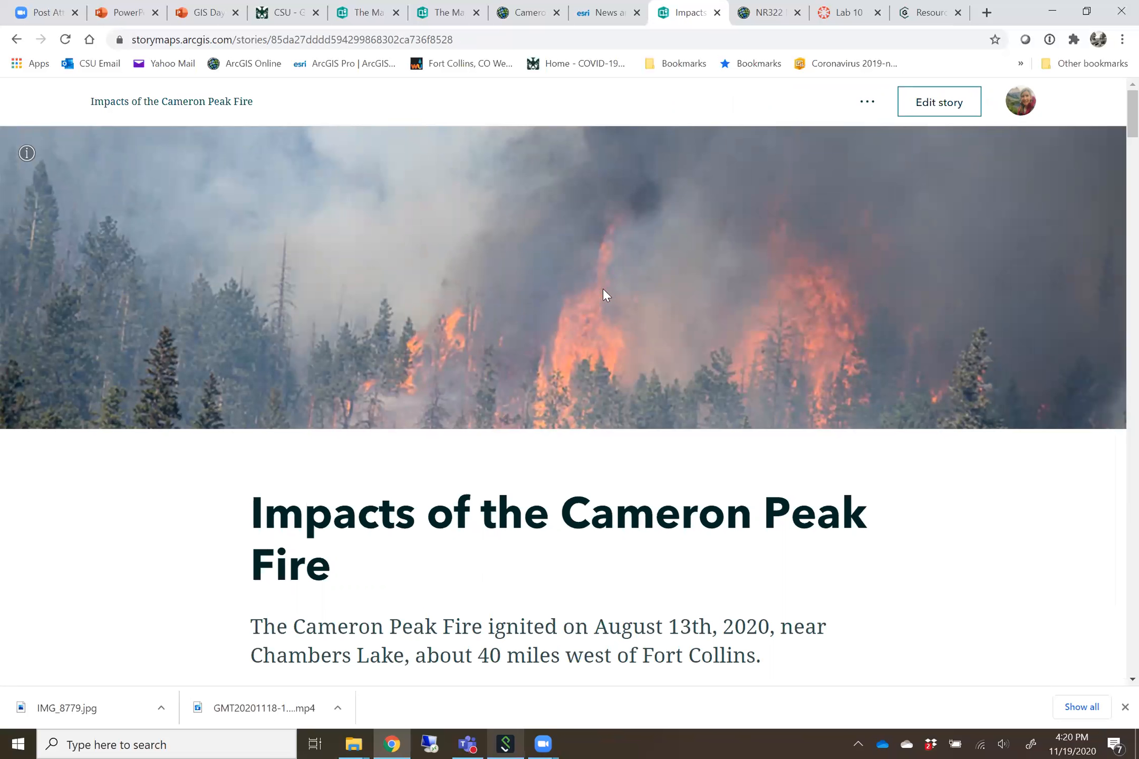
click(919, 107)
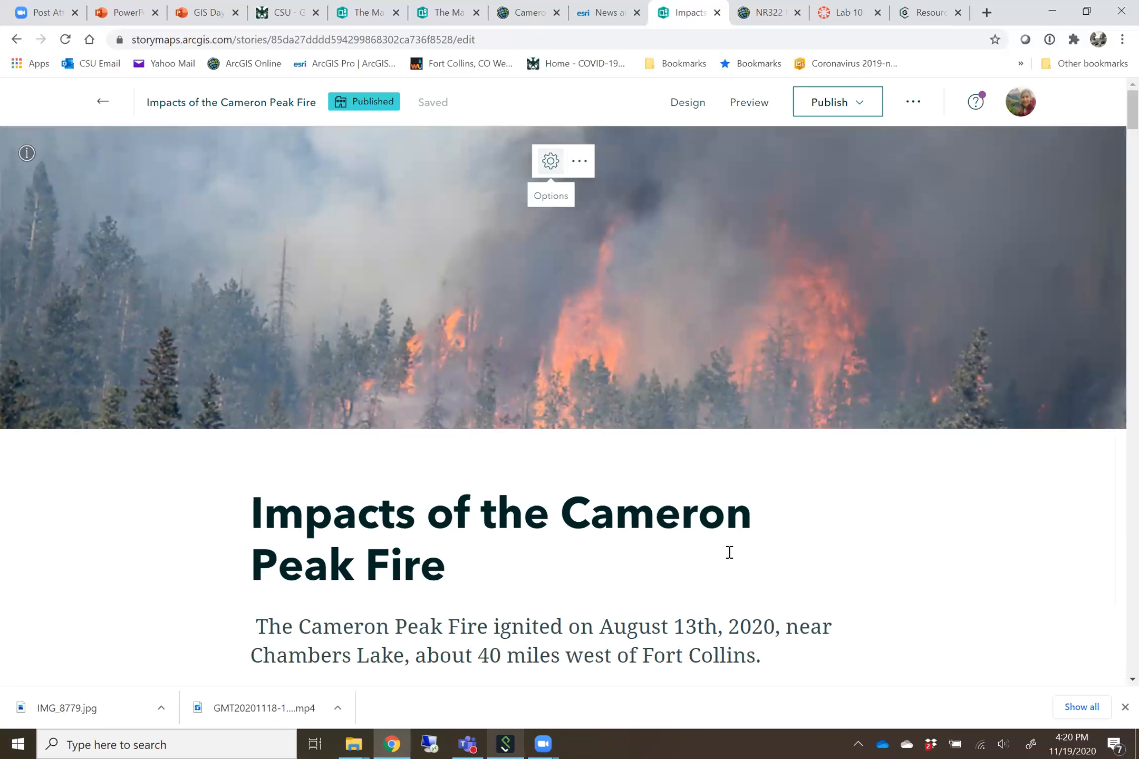
Review the story's cover section and the first sidecar slide with the fire perimeter map and its narrative
scroll(729, 555, down, 3)
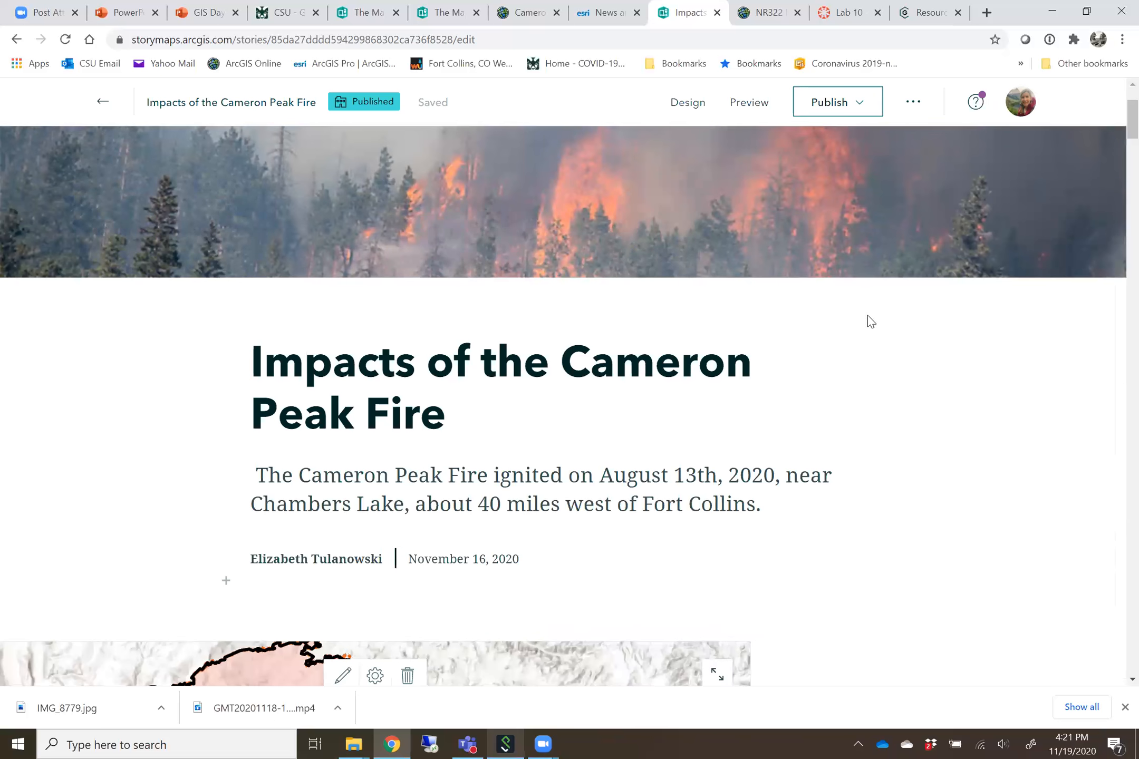
scroll(868, 316, down, 7)
scroll(530, 360, down, 1)
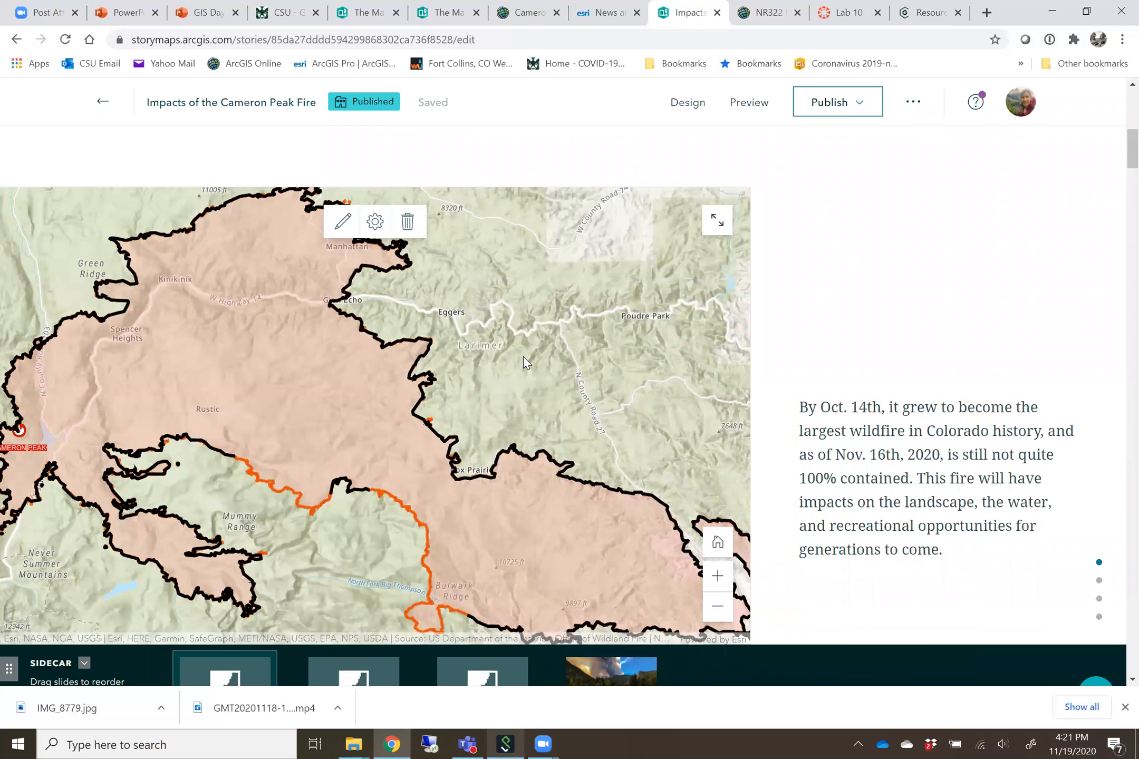
scroll(300, 519, down, 1)
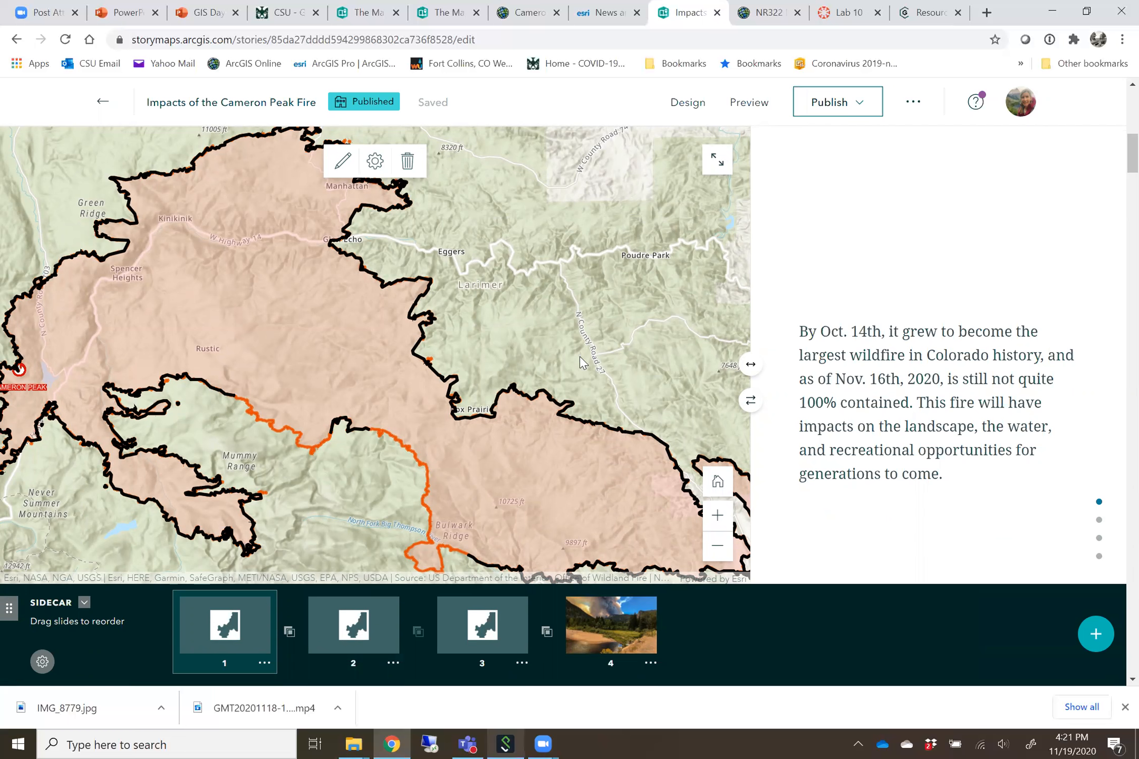
Edit the first sidecar slide's map, zoom it out to show the whole Cameron Peak Fire perimeter, and place it
click(373, 164)
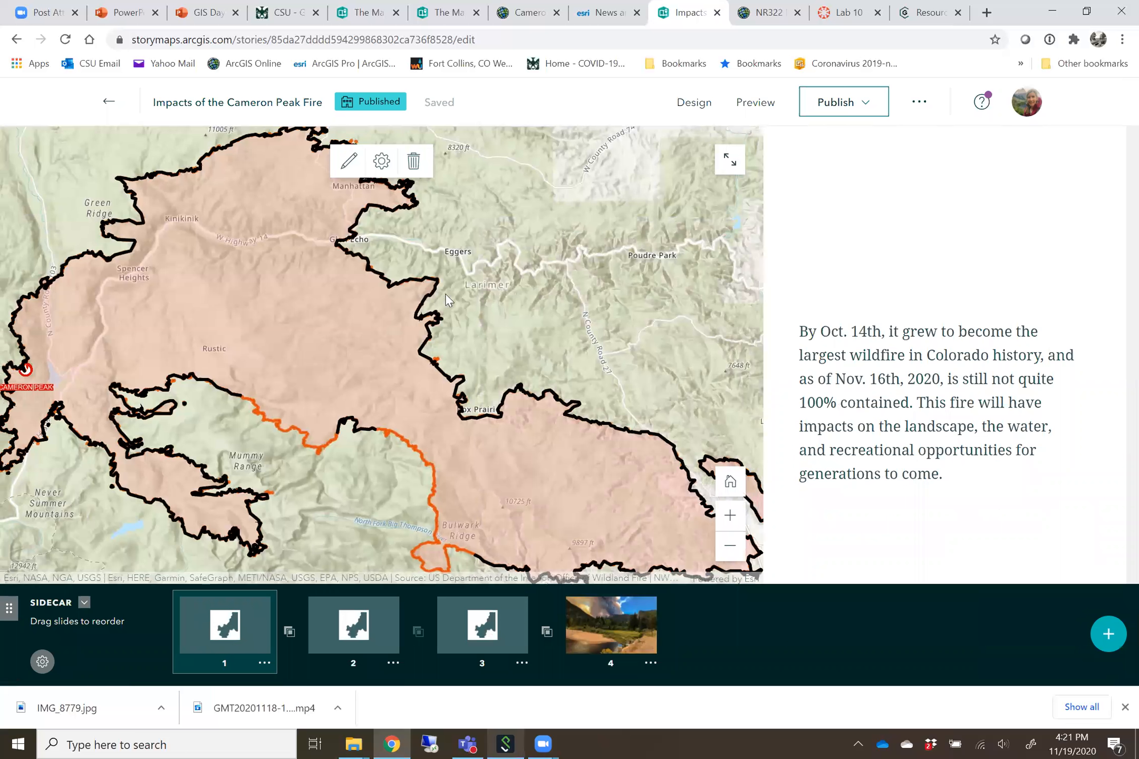
click(531, 404)
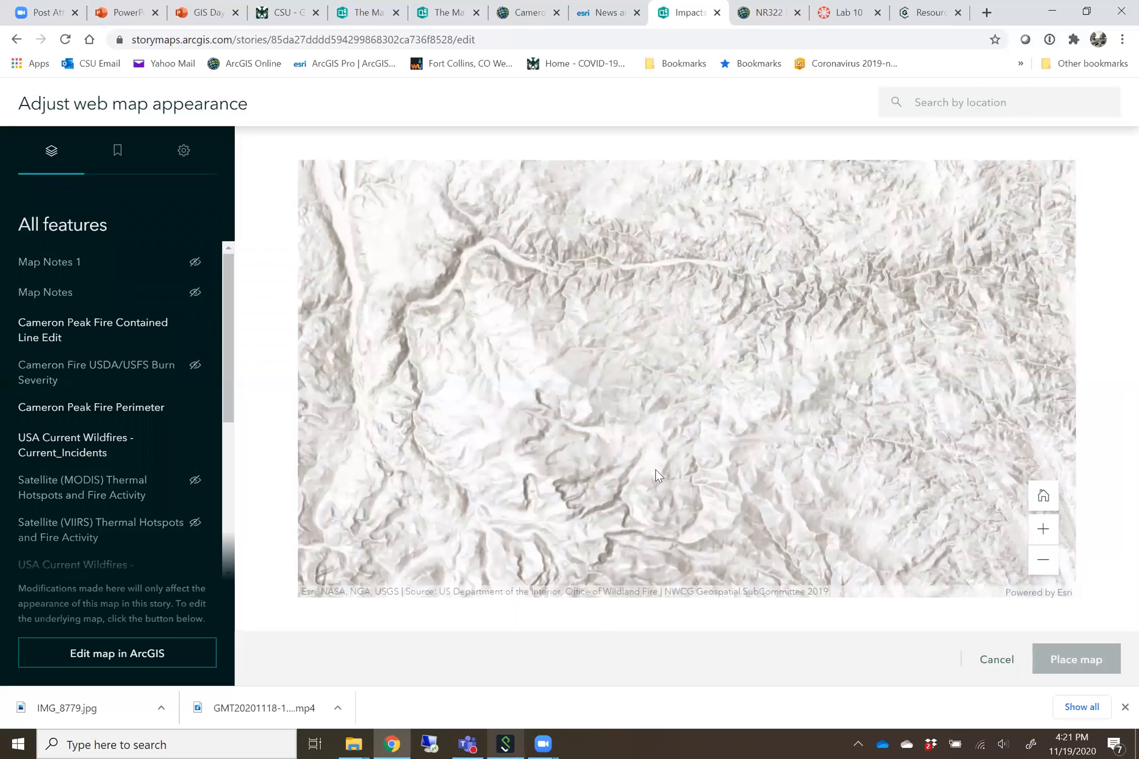
click(1043, 563)
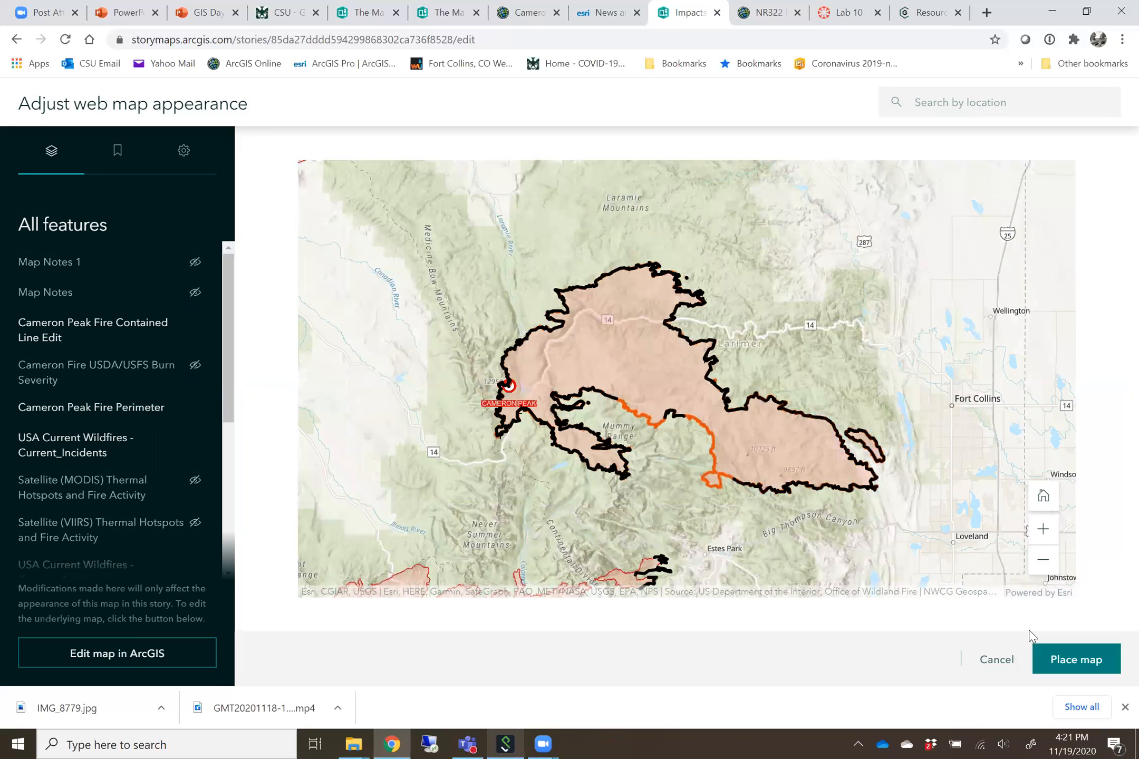
click(1053, 662)
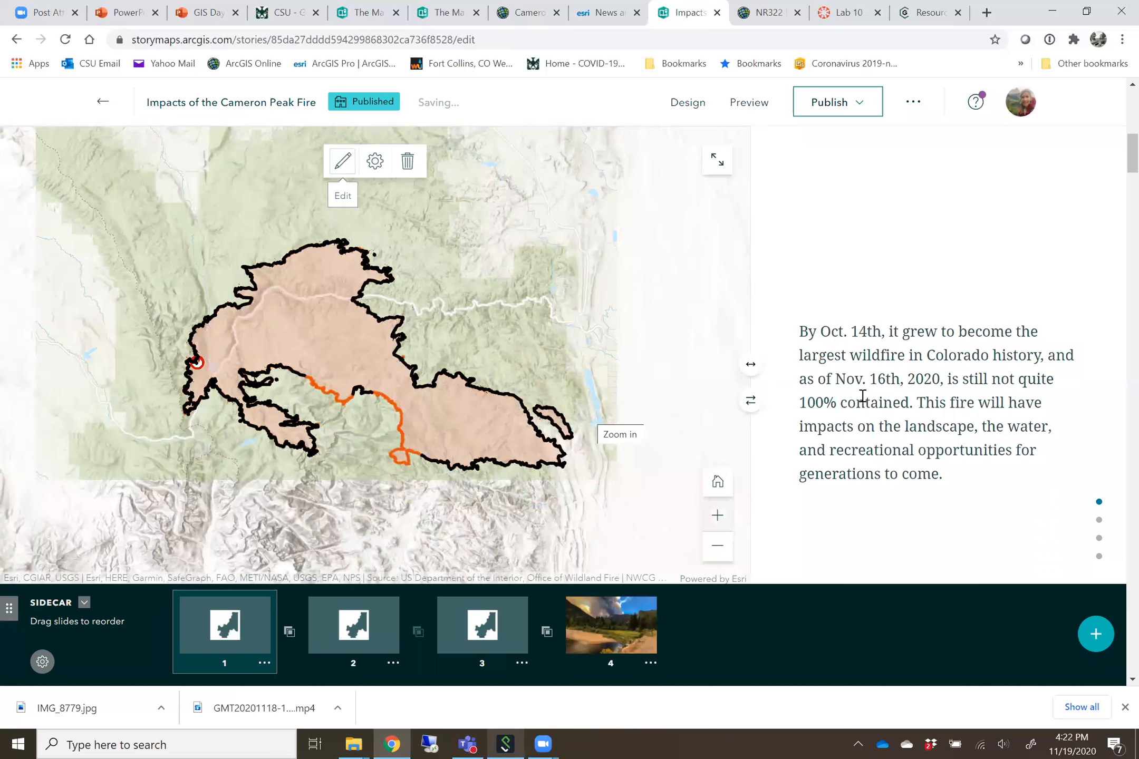
Review the first sidecar's slides, from the fire perimeter map to the burn severity map and the Greeley Tribune photo
scroll(863, 396, down, 5)
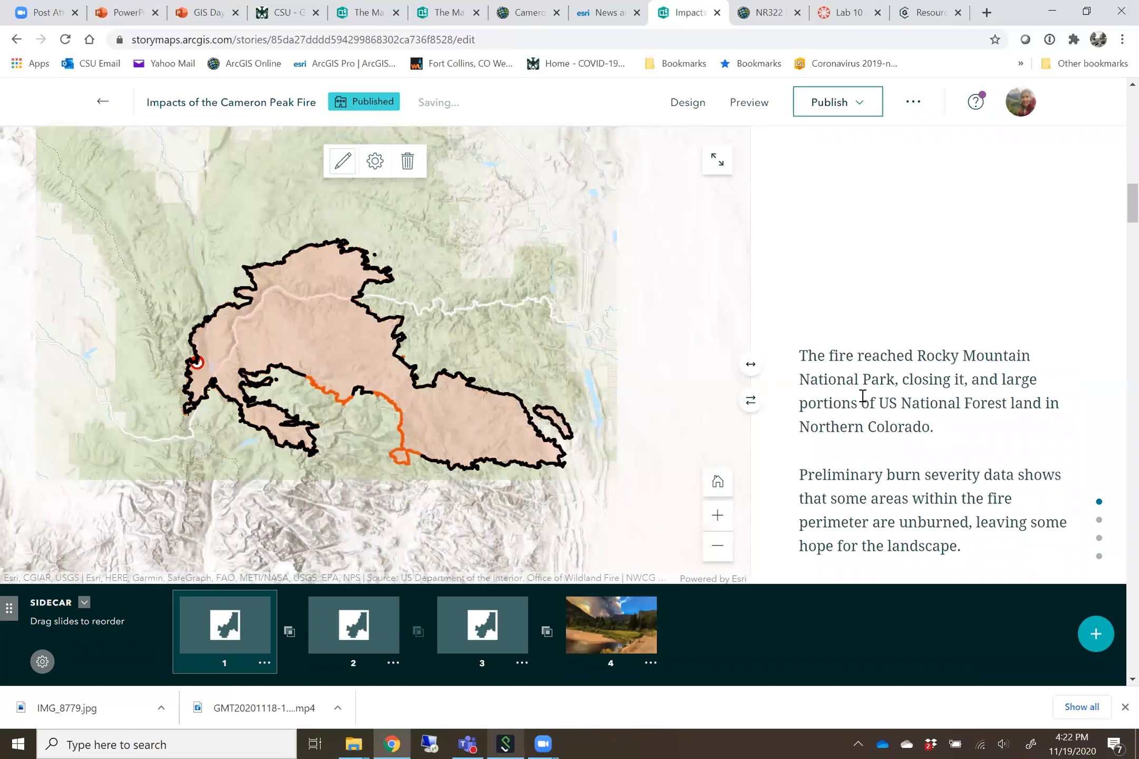
scroll(862, 396, down, 5)
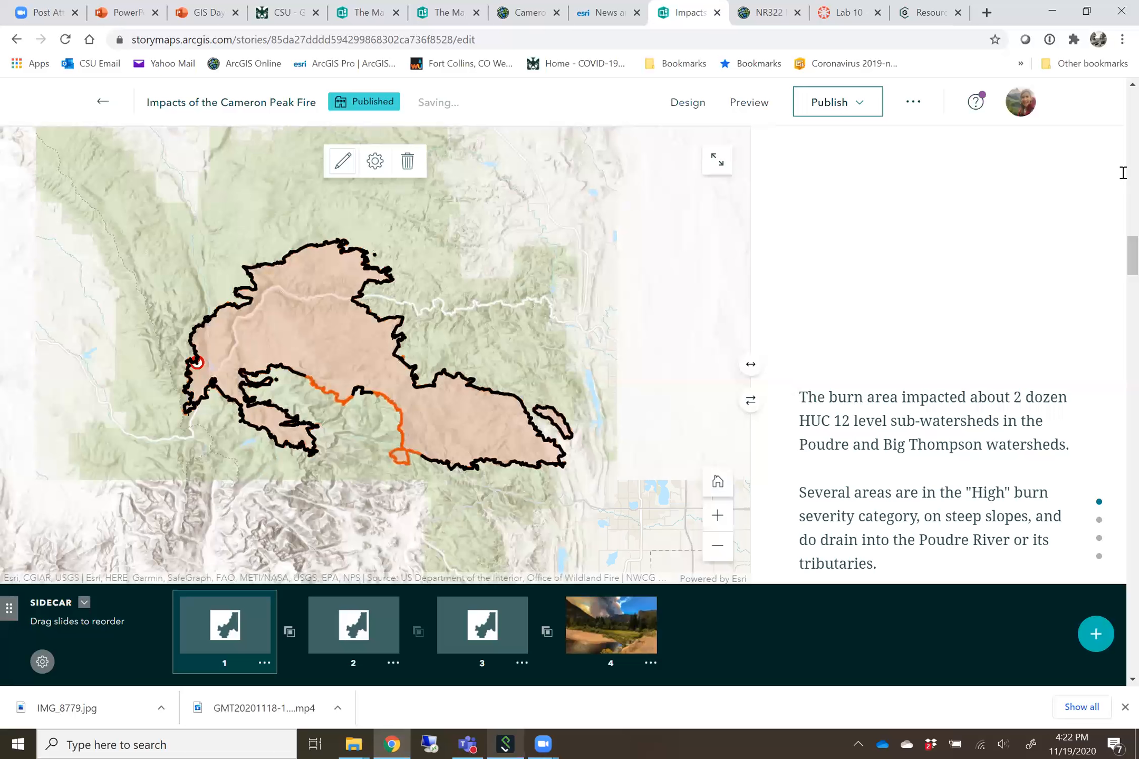
scroll(1117, 270, down, 2)
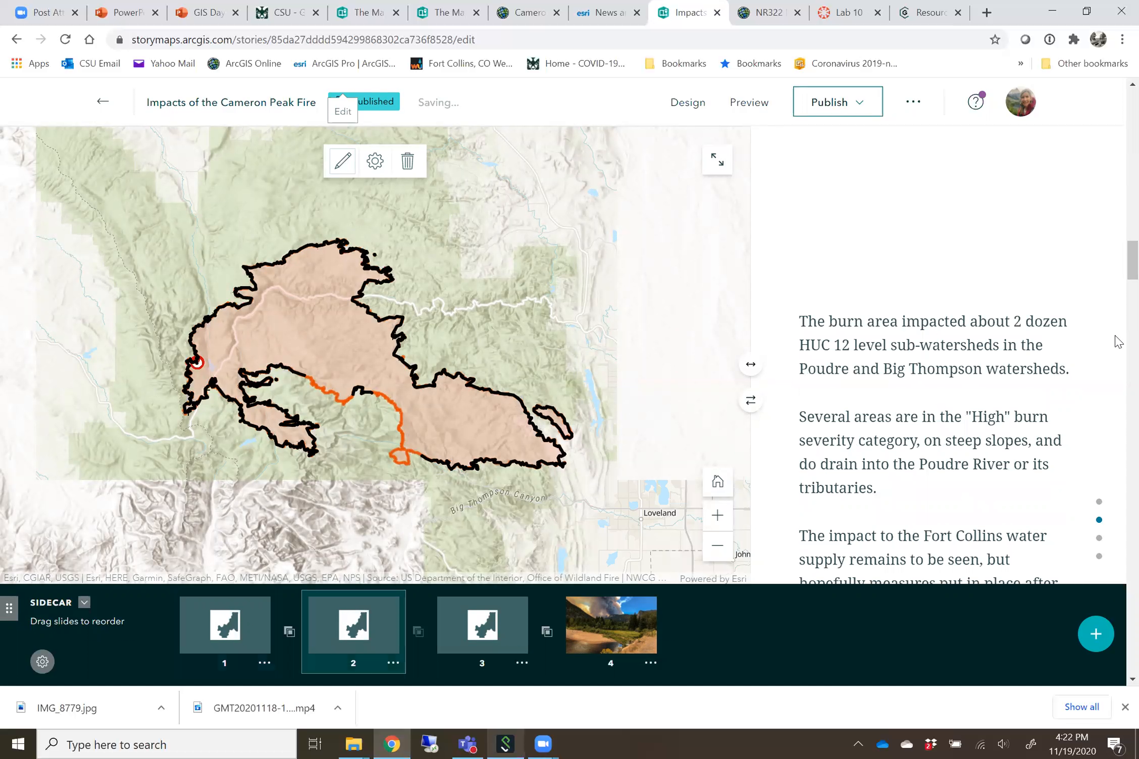
scroll(1118, 342, down, 1)
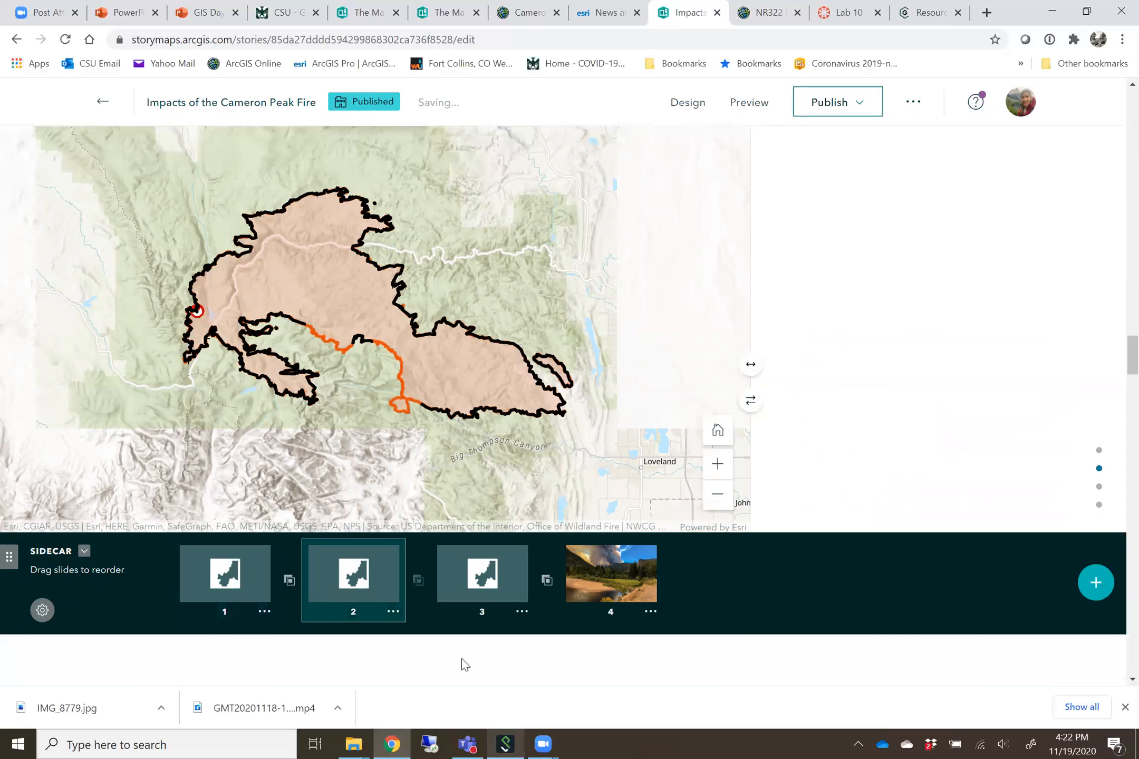
scroll(463, 664, up, 1)
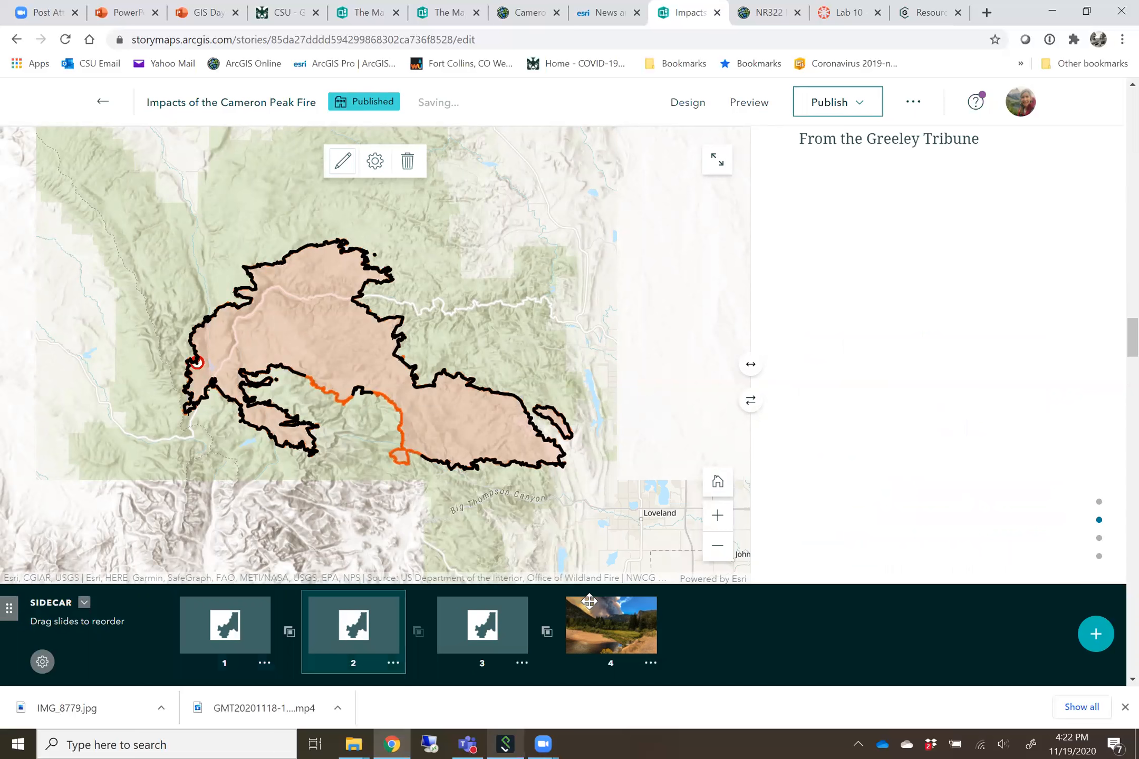
scroll(589, 602, down, 2)
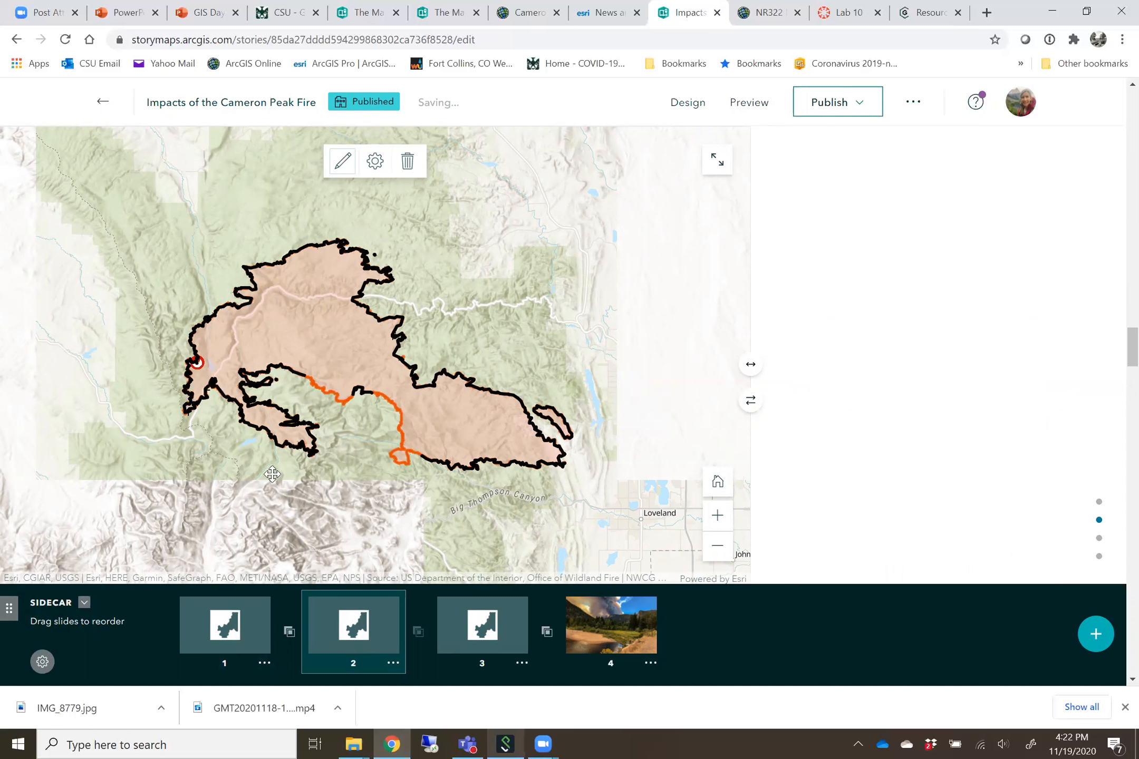
scroll(474, 286, down, 3)
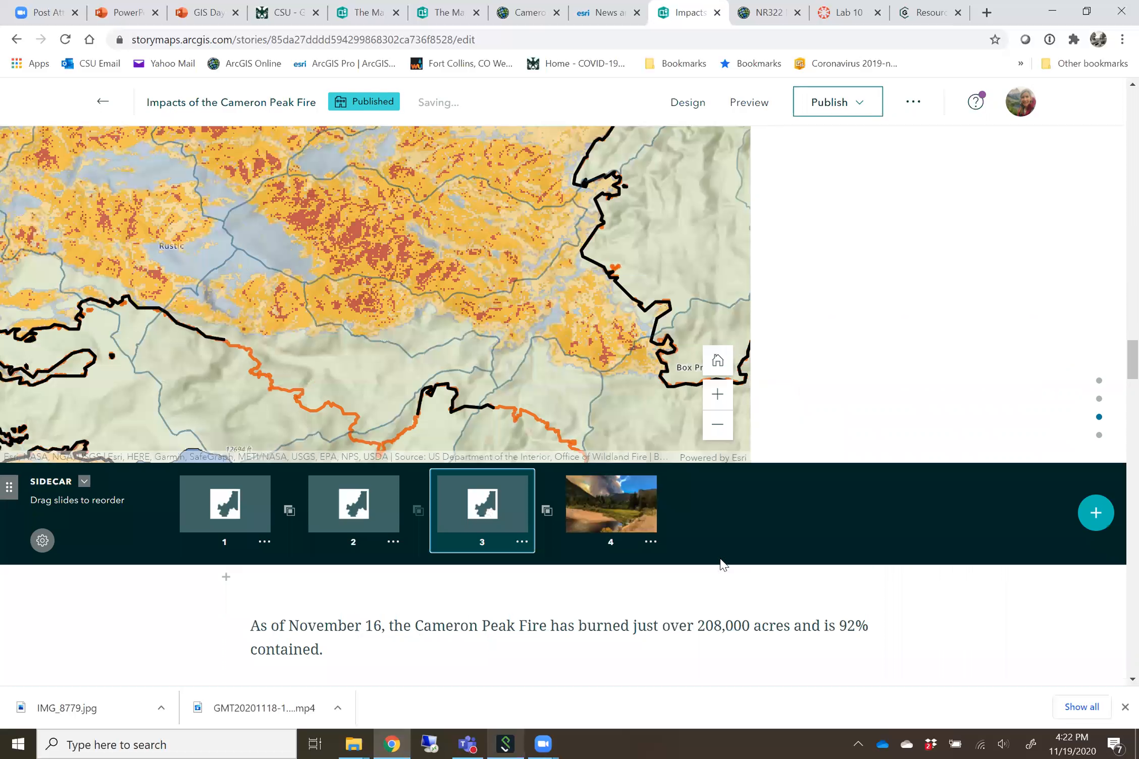
scroll(686, 532, up, 3)
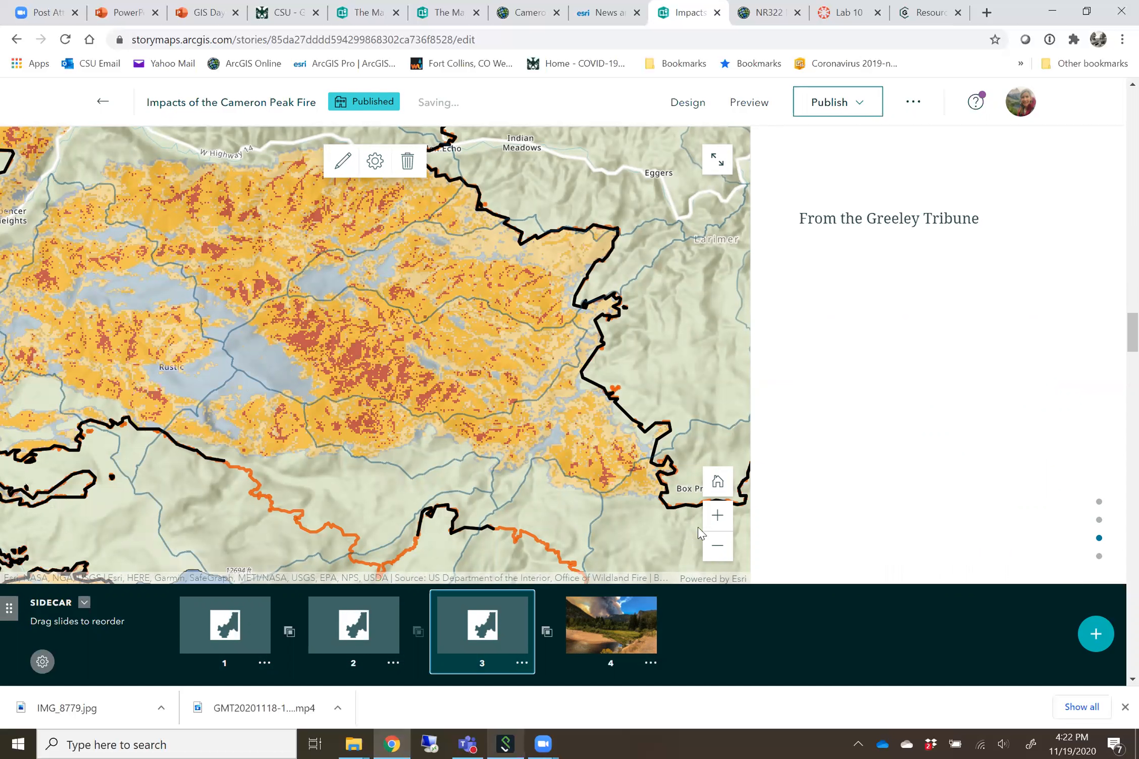
scroll(698, 527, down, 2)
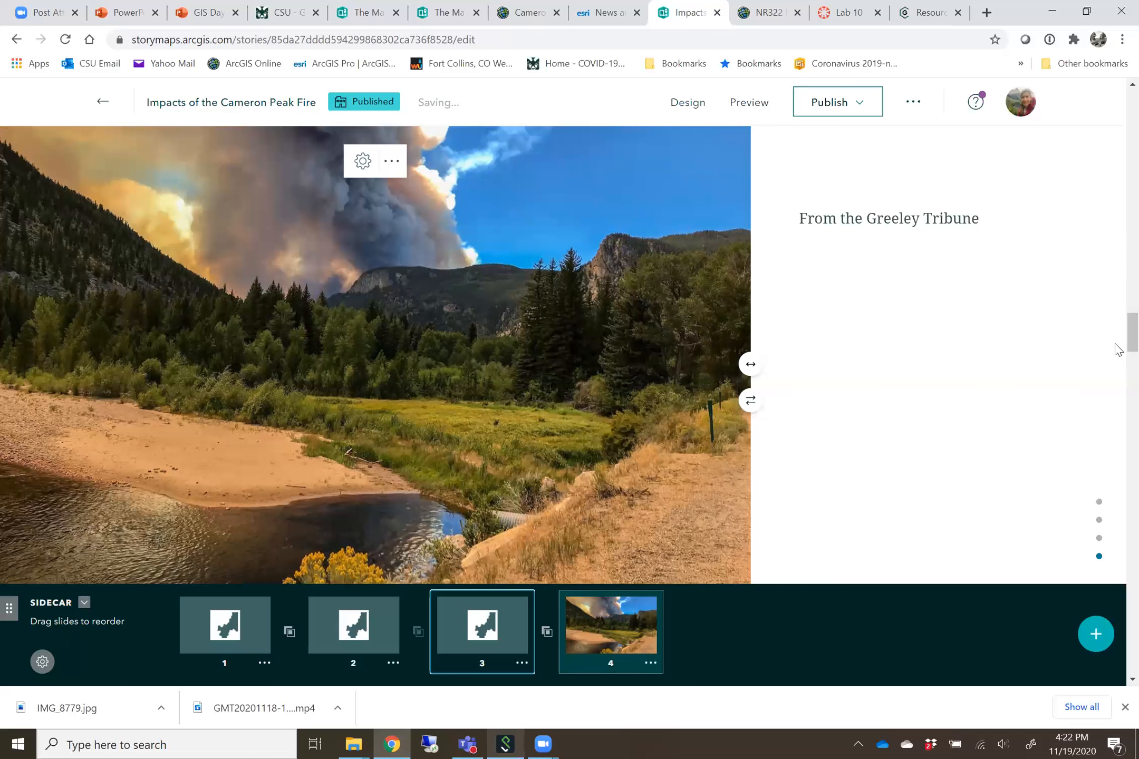
Show the content blocks that can be inserted between the fire status text and the public information map
scroll(1116, 350, down, 1)
scroll(1116, 399, down, 5)
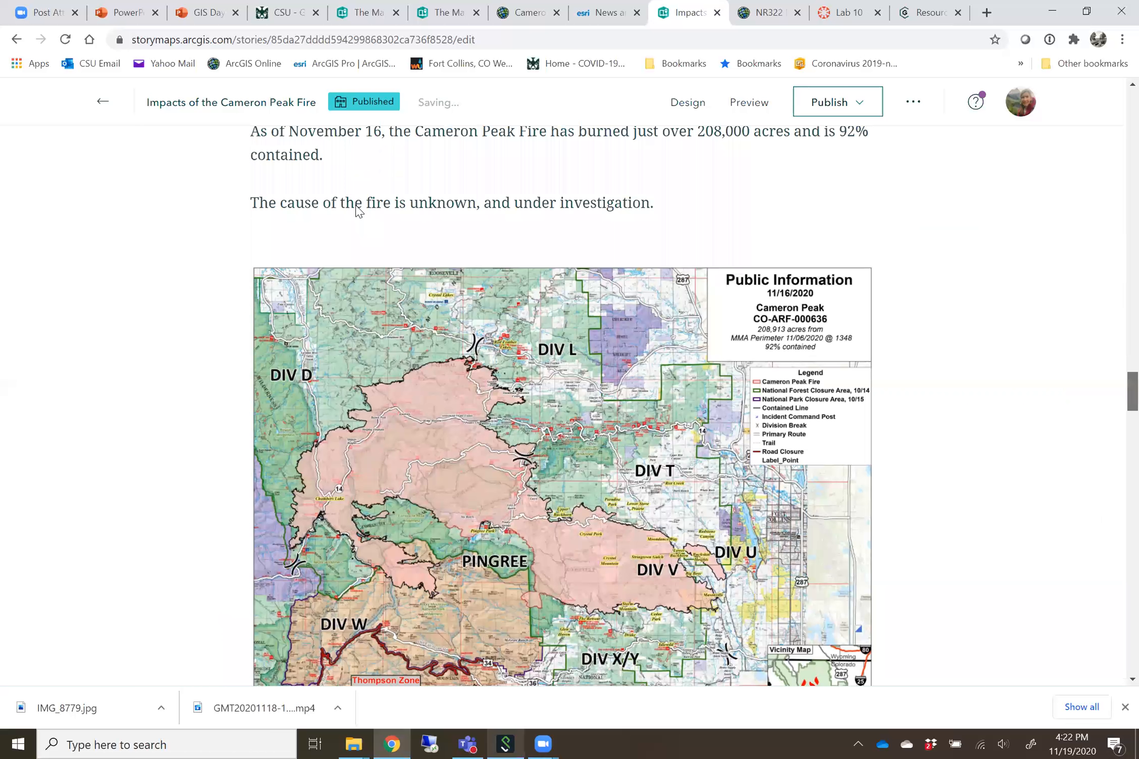
mouse_move(225, 186)
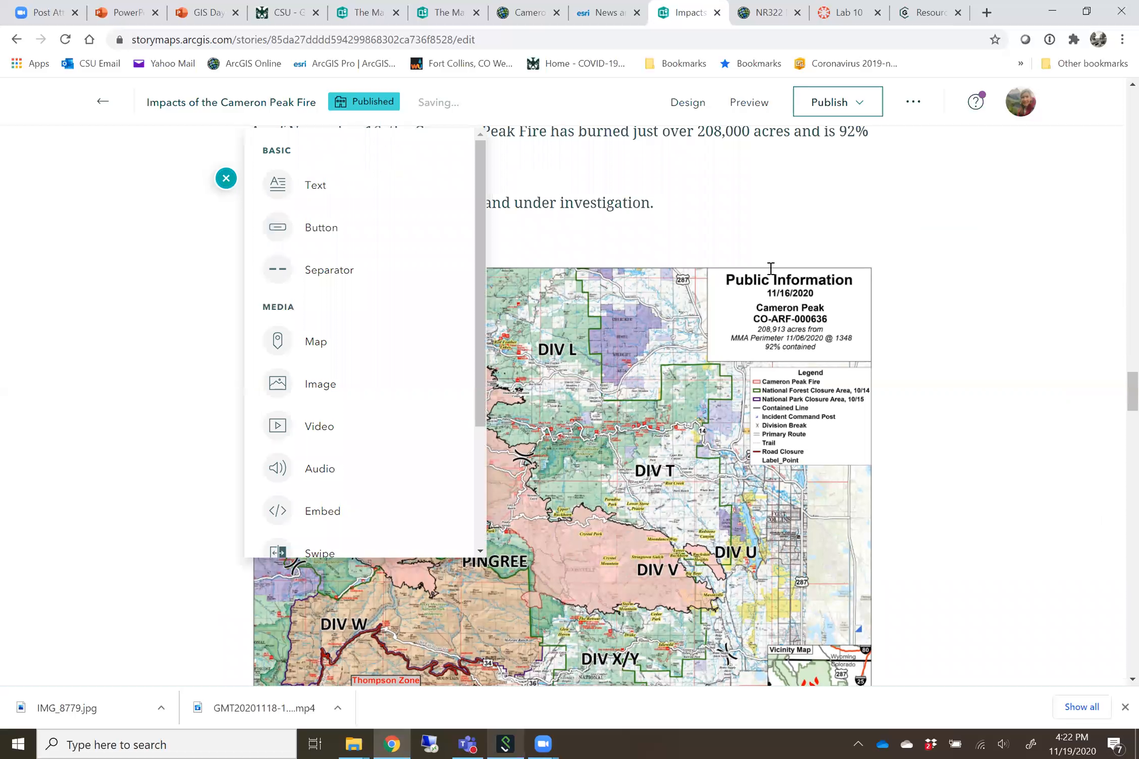
click(711, 182)
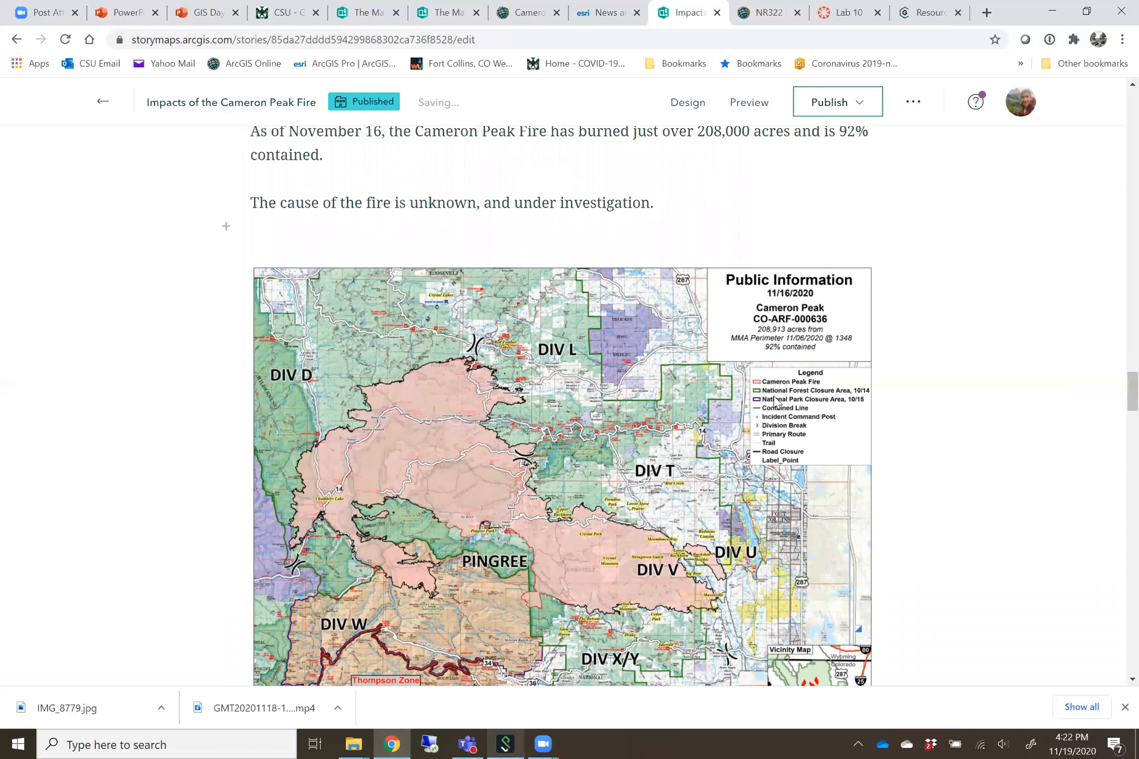
Show the upload and link options for adding an image below the public information map, and close them without adding anything
scroll(775, 401, down, 2)
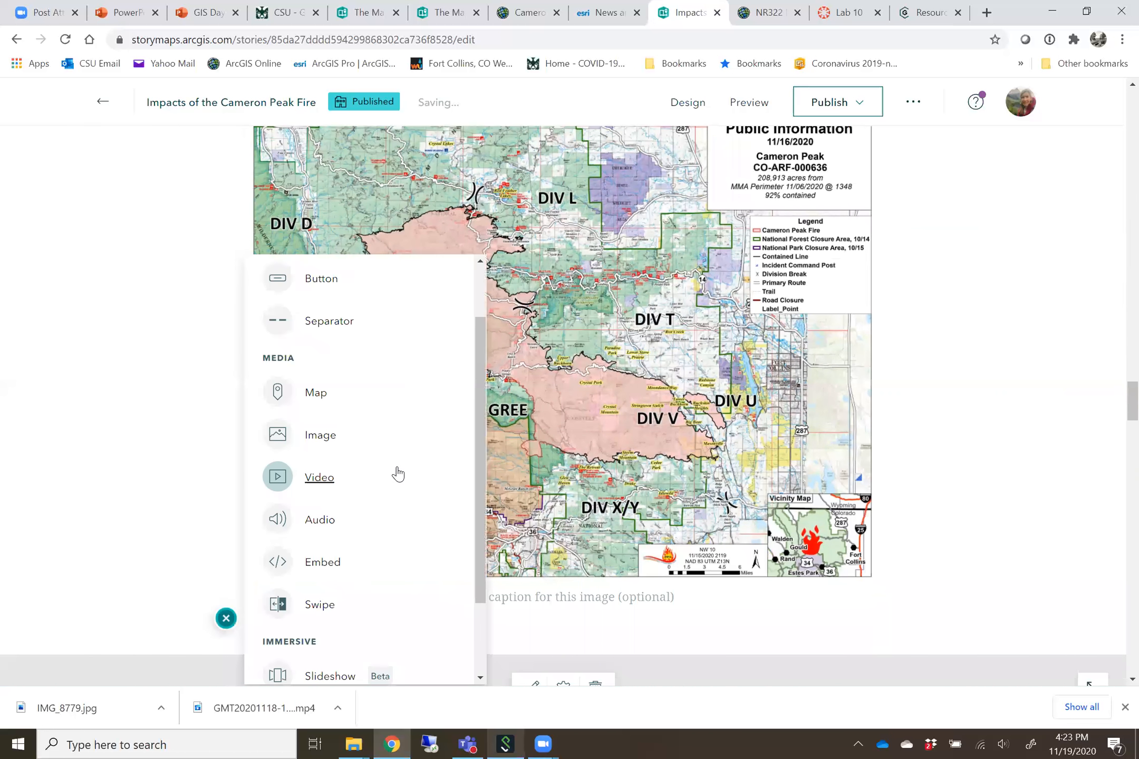
click(322, 436)
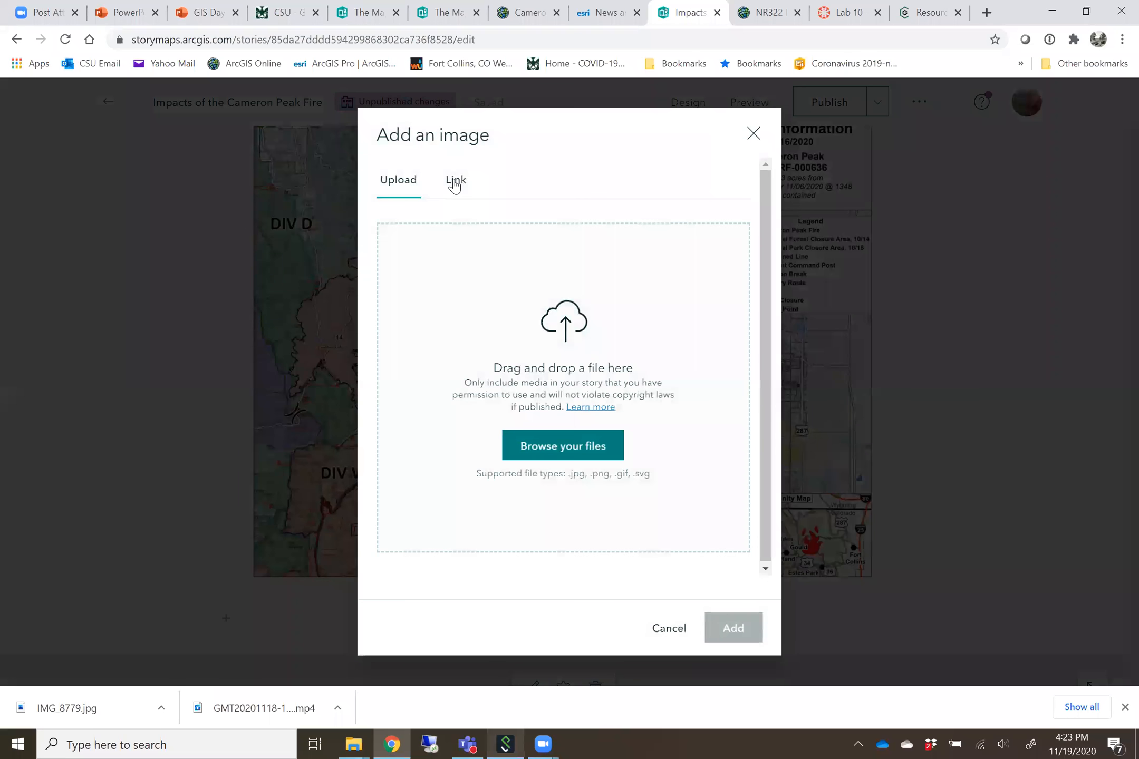
click(454, 185)
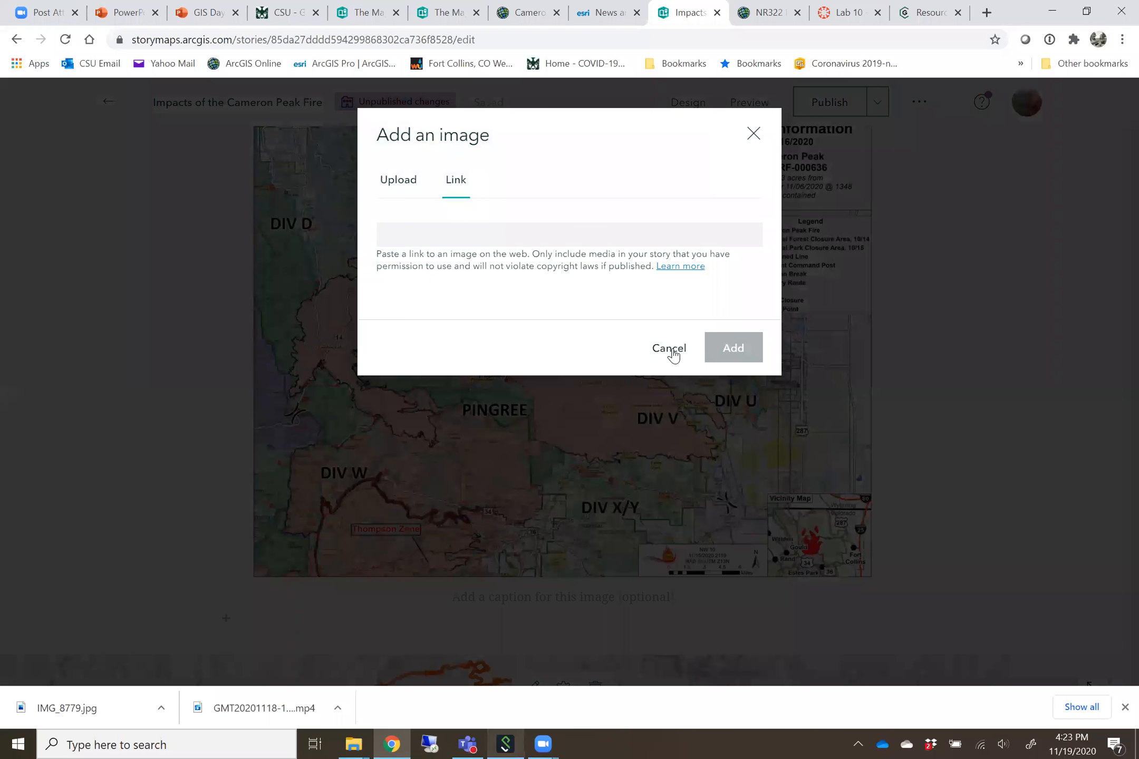
click(933, 363)
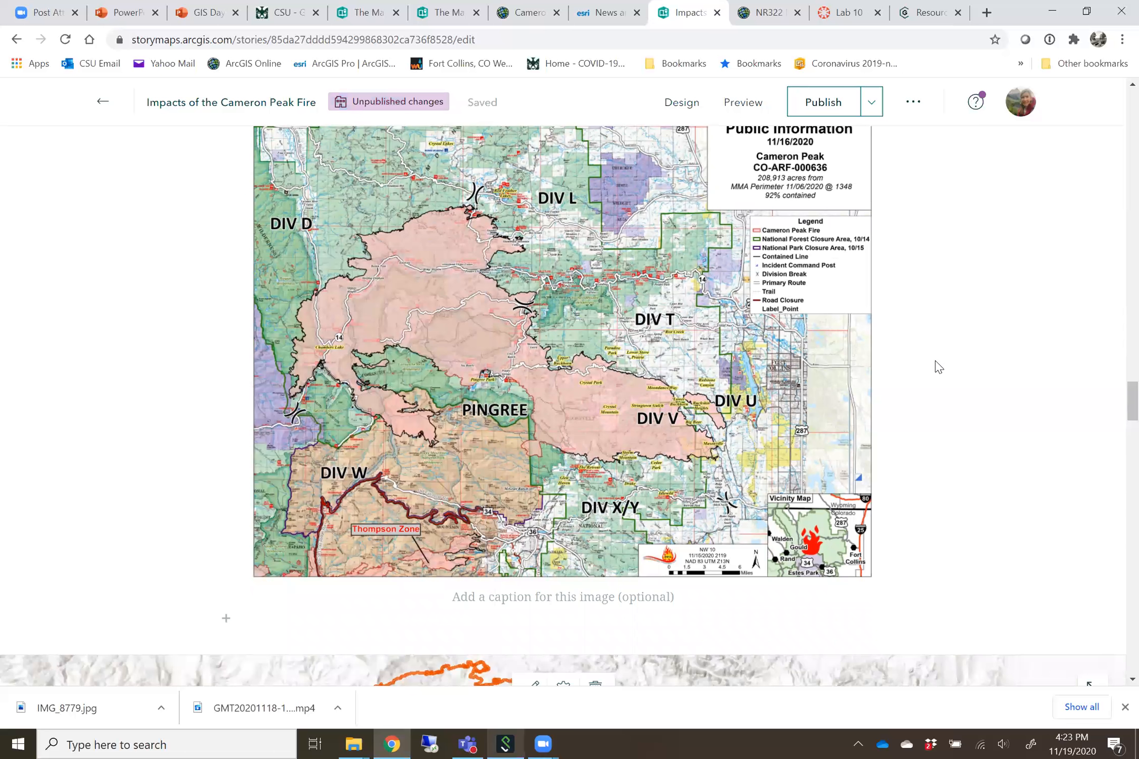
Examine the rest of the story: High Park Fire comparison sidecar, Inciweb photo, flyover video, embedded StoryMap, and data sources
scroll(938, 366, down, 10)
scroll(934, 364, down, 1)
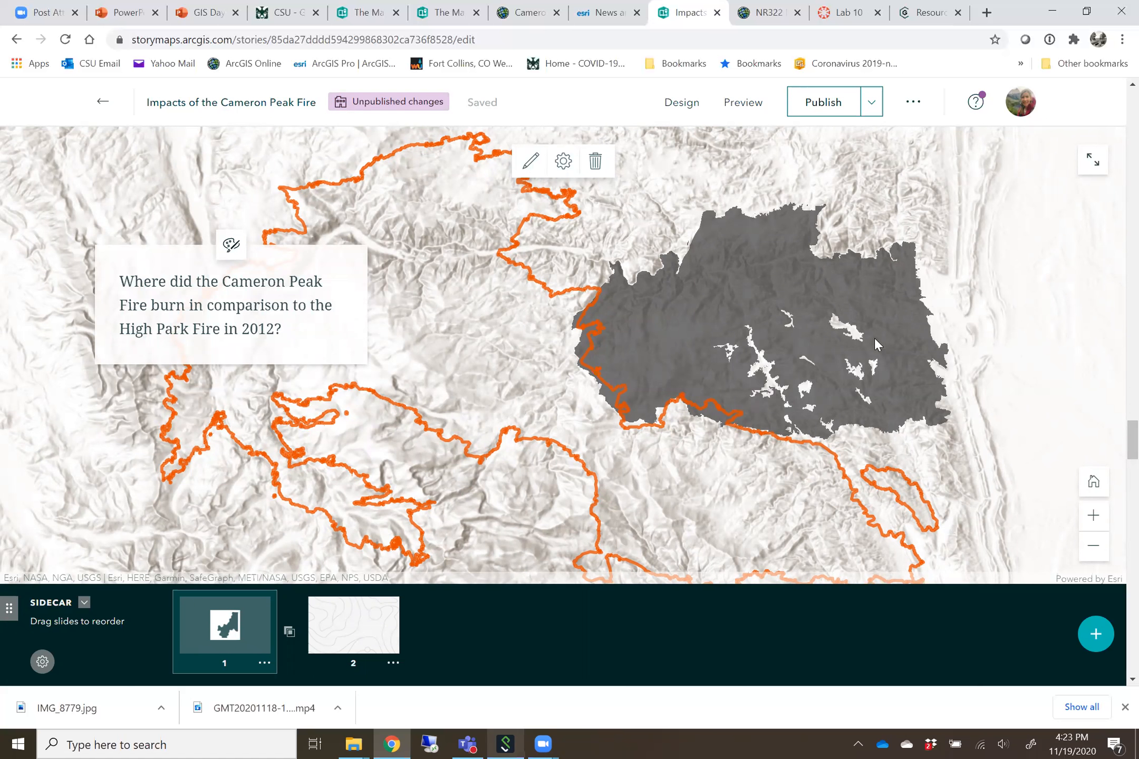
scroll(880, 342, down, 5)
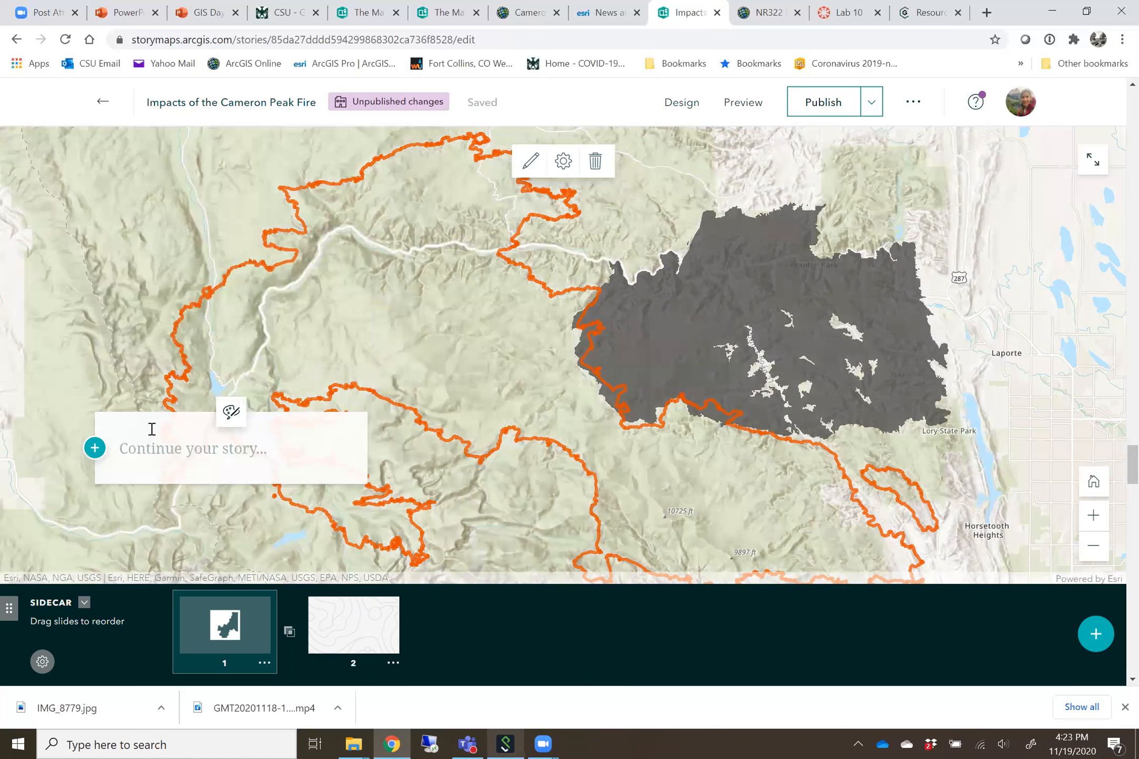
scroll(605, 507, down, 2)
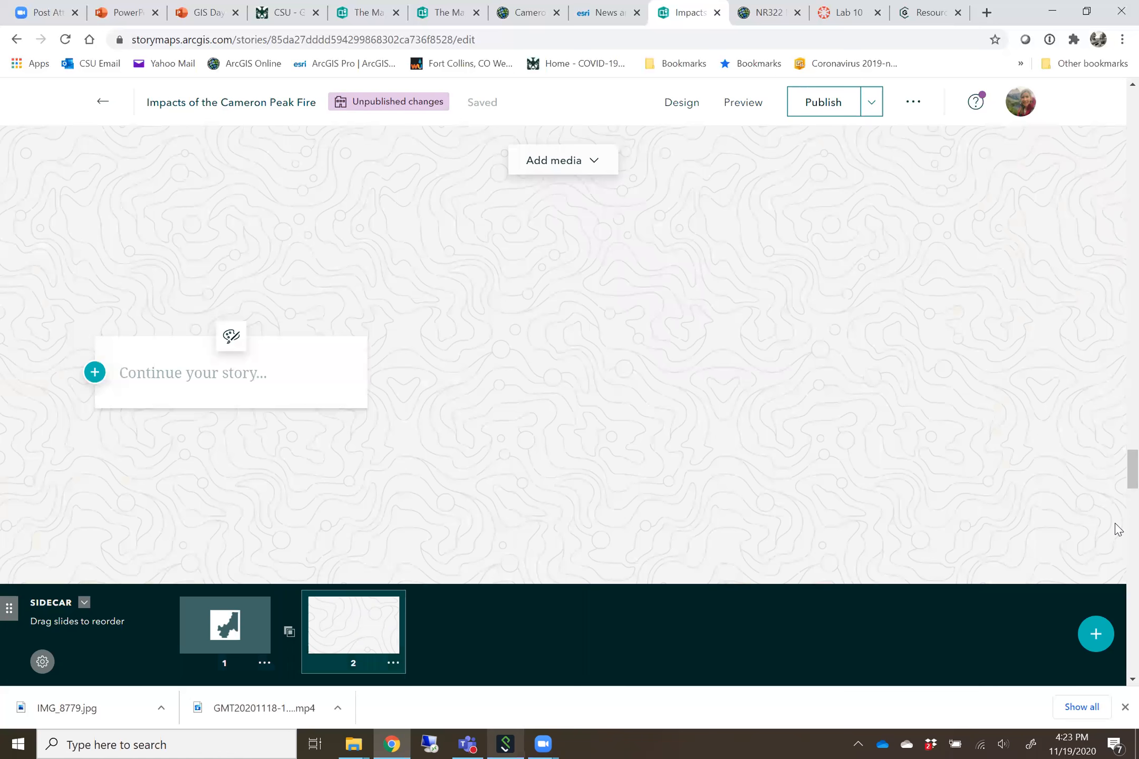
scroll(1115, 523, down, 10)
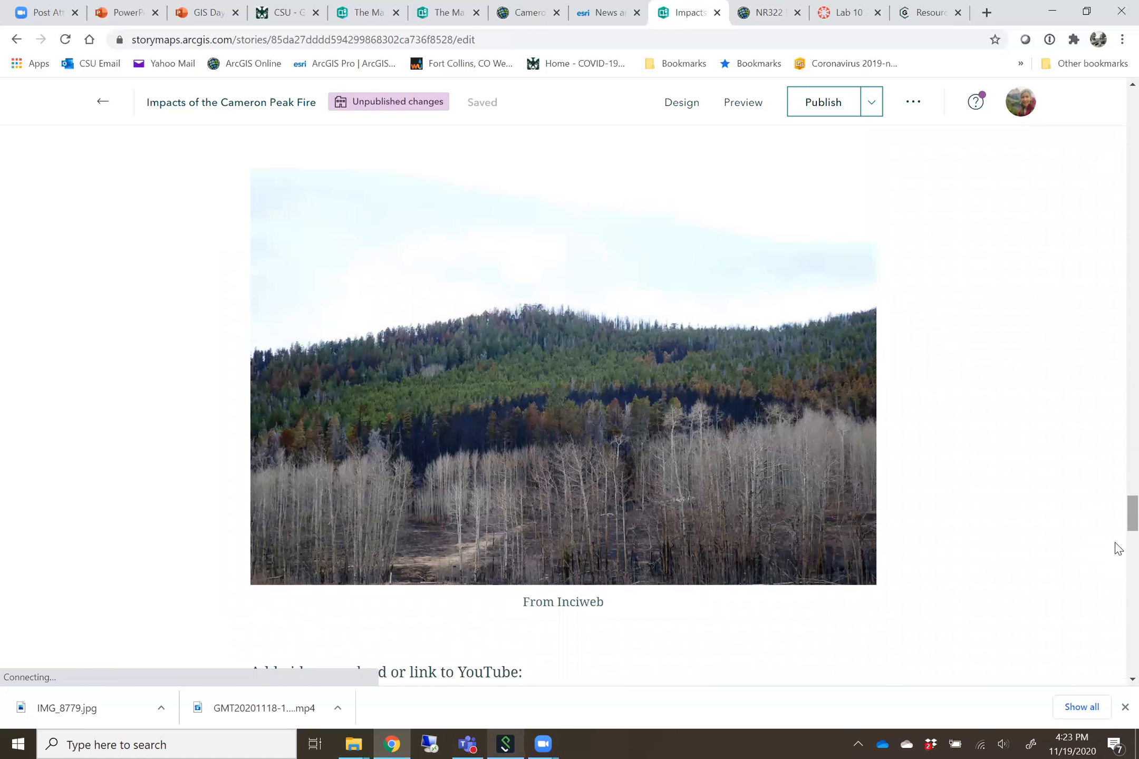
scroll(796, 422, down, 7)
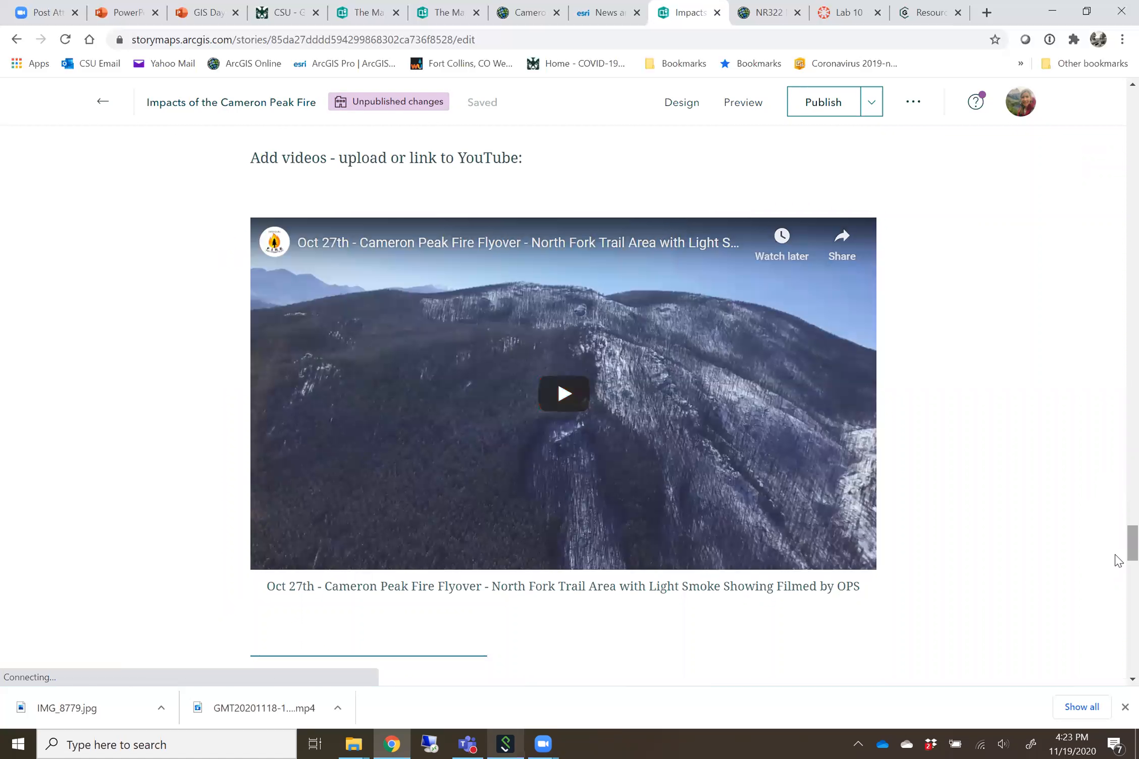
scroll(1118, 580, down, 8)
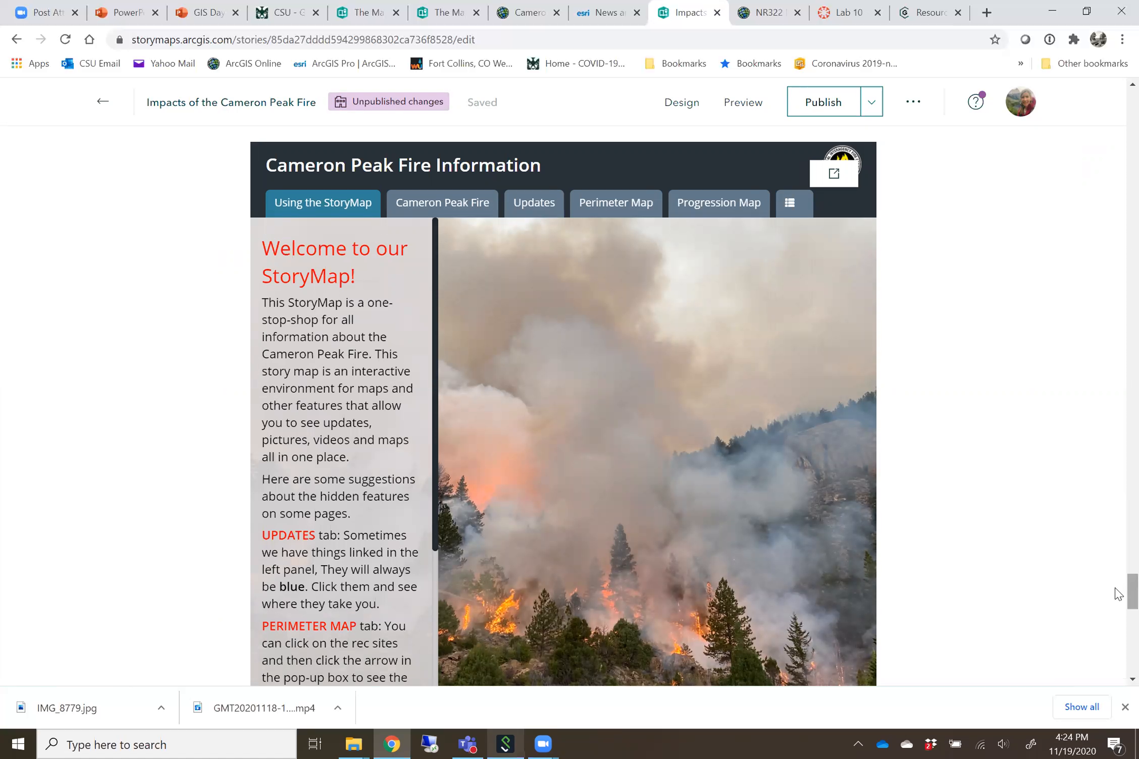
scroll(1118, 616, down, 4)
scroll(1118, 622, down, 2)
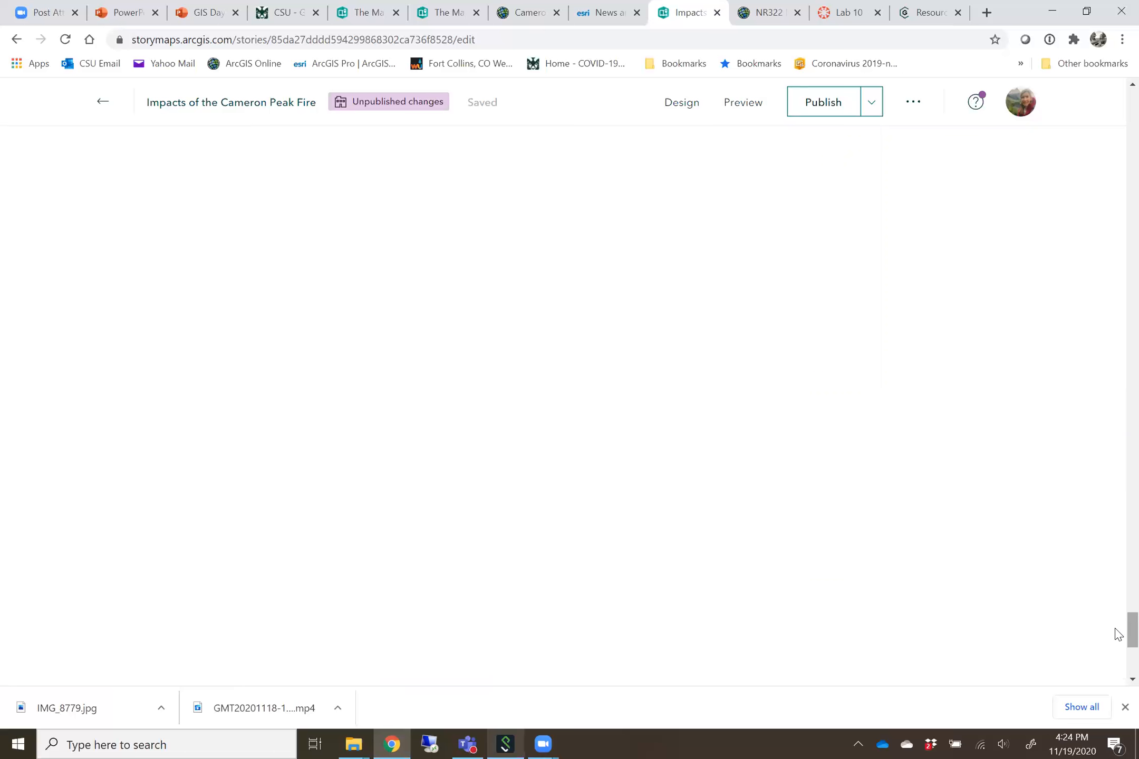
scroll(1118, 664, down, 2)
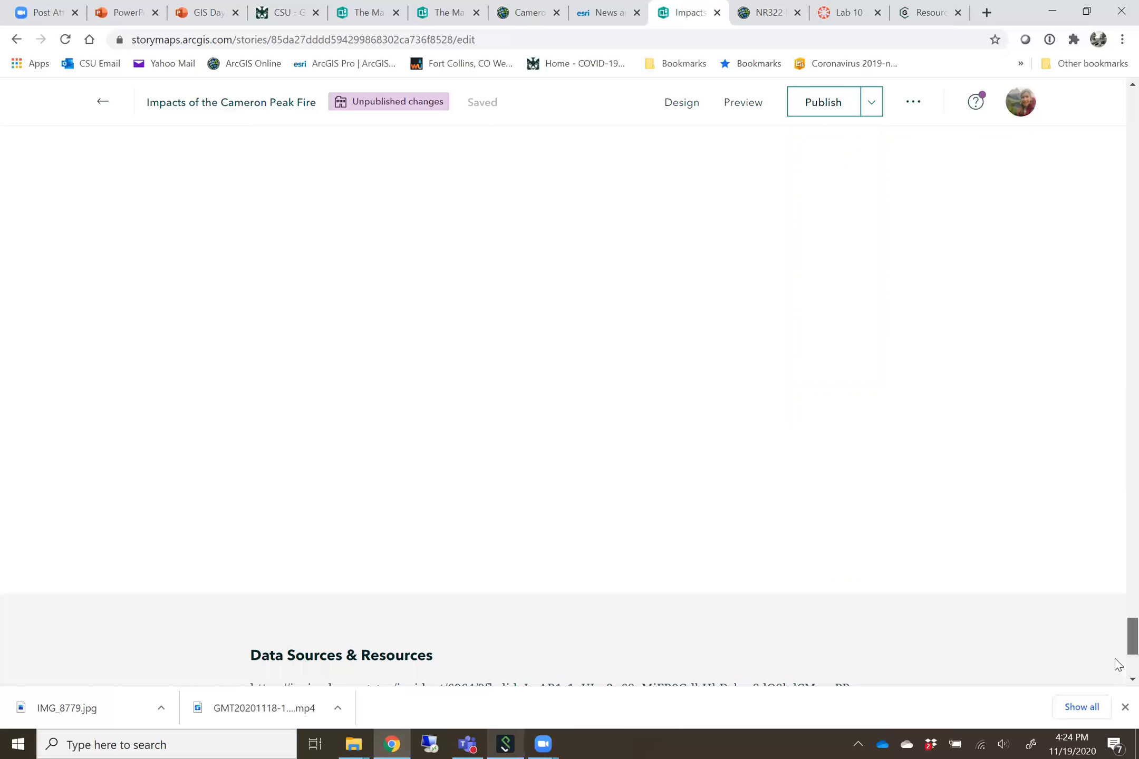
scroll(1115, 663, down, 4)
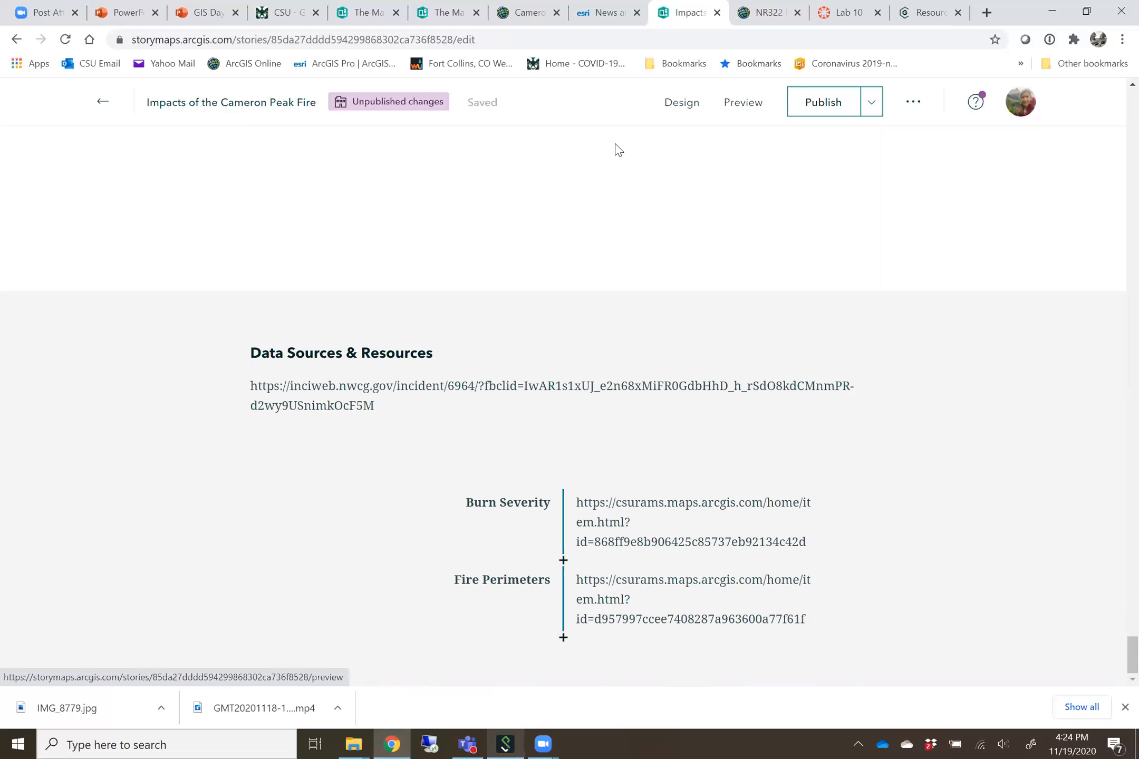
Switch to the GIS Day 2020 - Story Maps presentation in PowerPoint and advance through the Resources slide to the closing slide
click(816, 111)
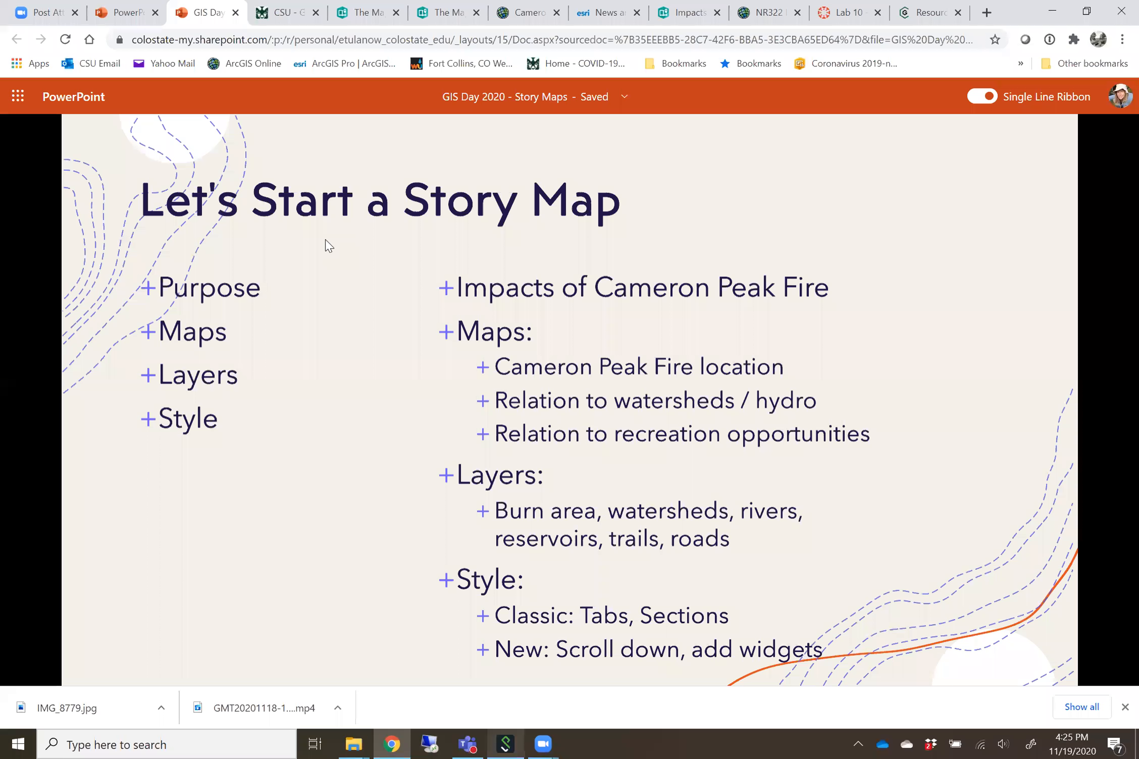
key(Right)
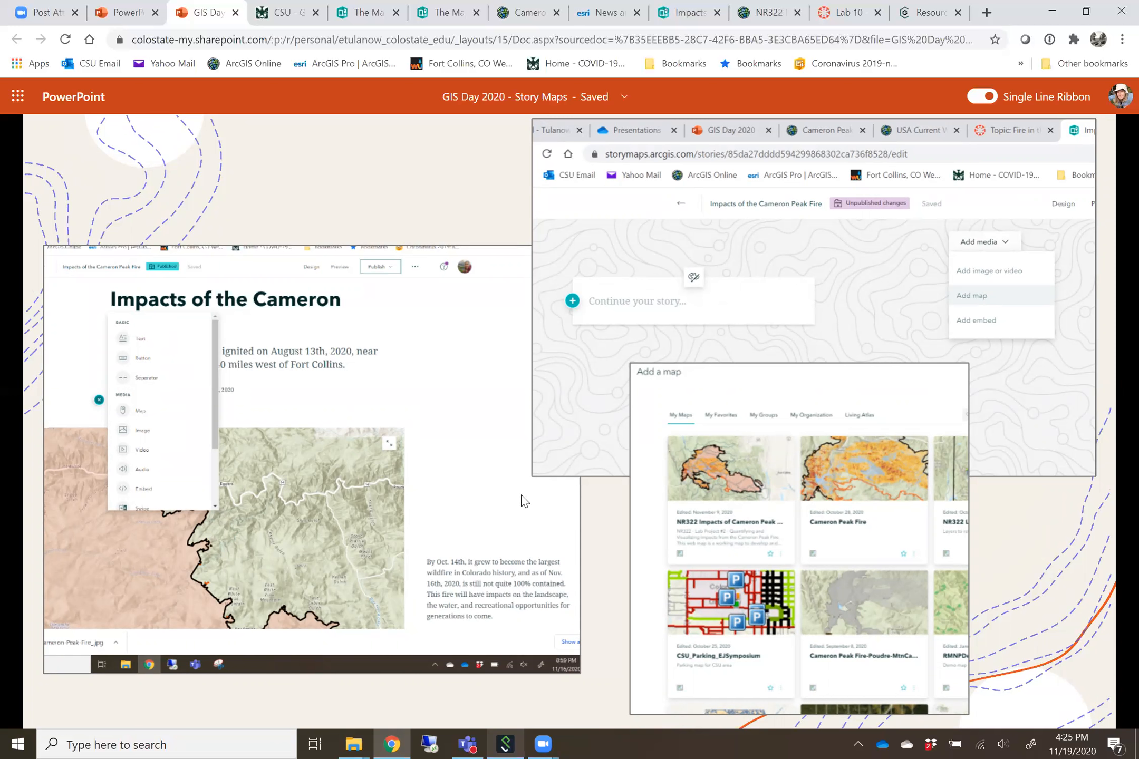
click(612, 605)
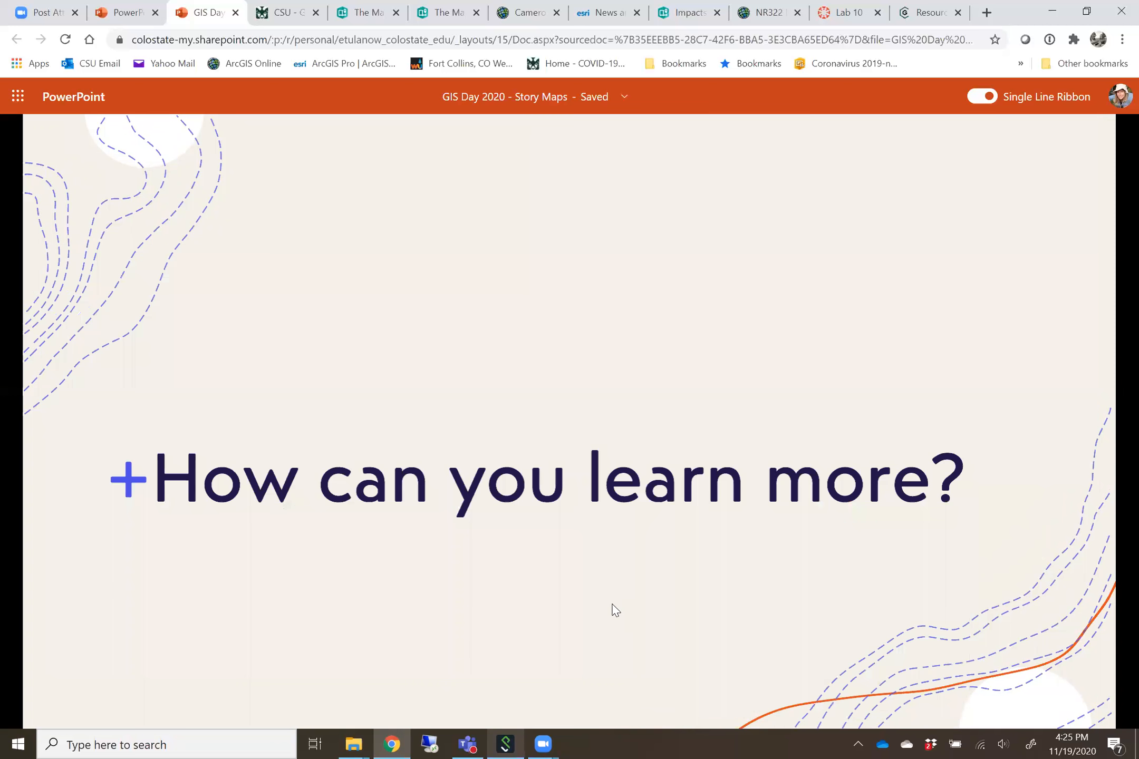
click(612, 605)
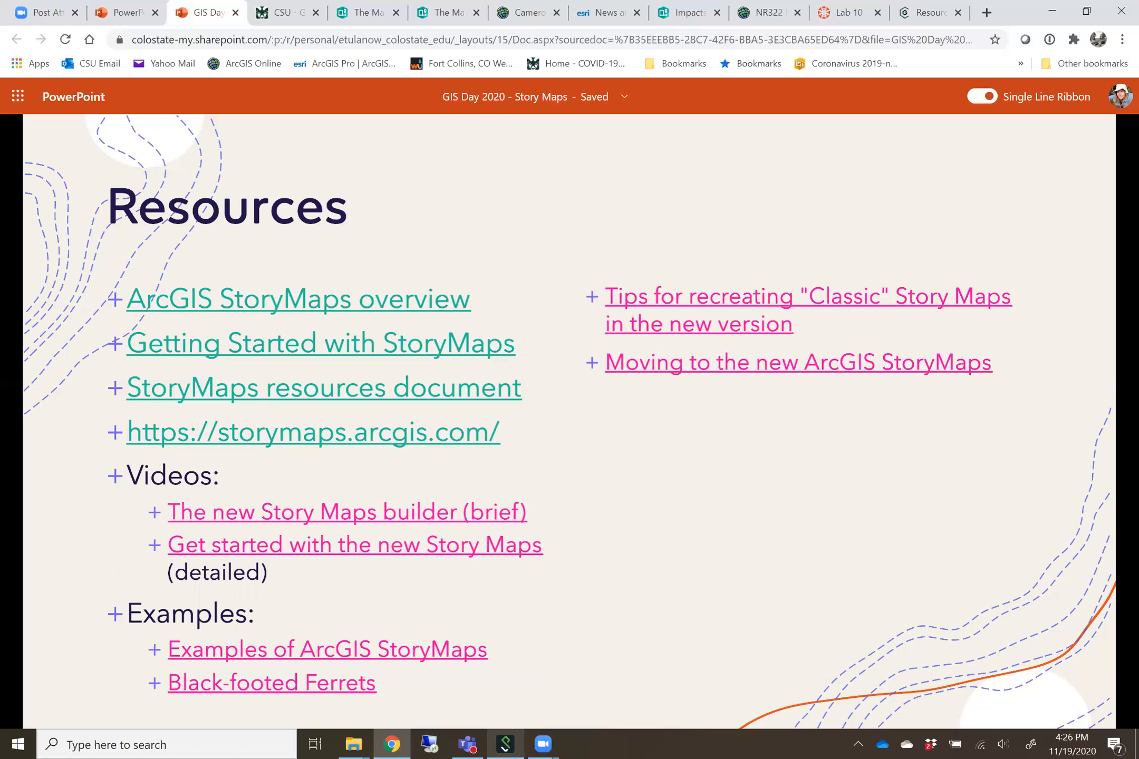
click(763, 580)
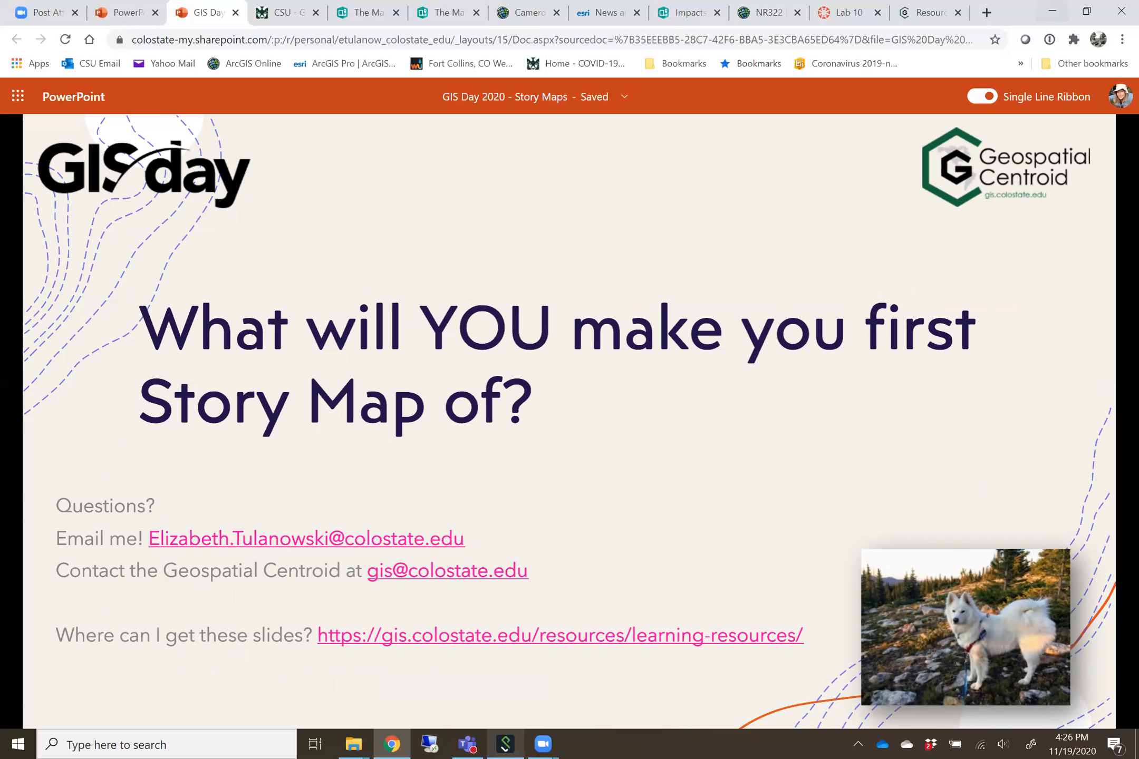
Look through the Geospatial Centroid website's Learning Resources page, and return to the presentation's closing slide
click(931, 16)
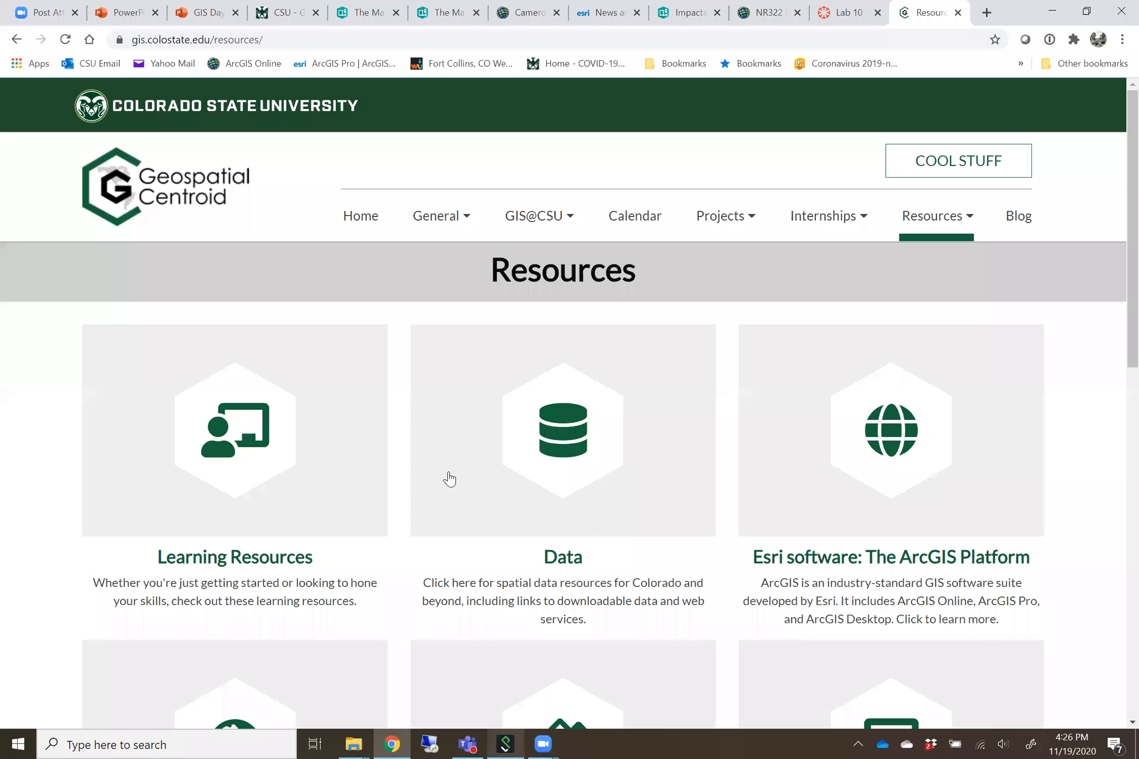
click(225, 437)
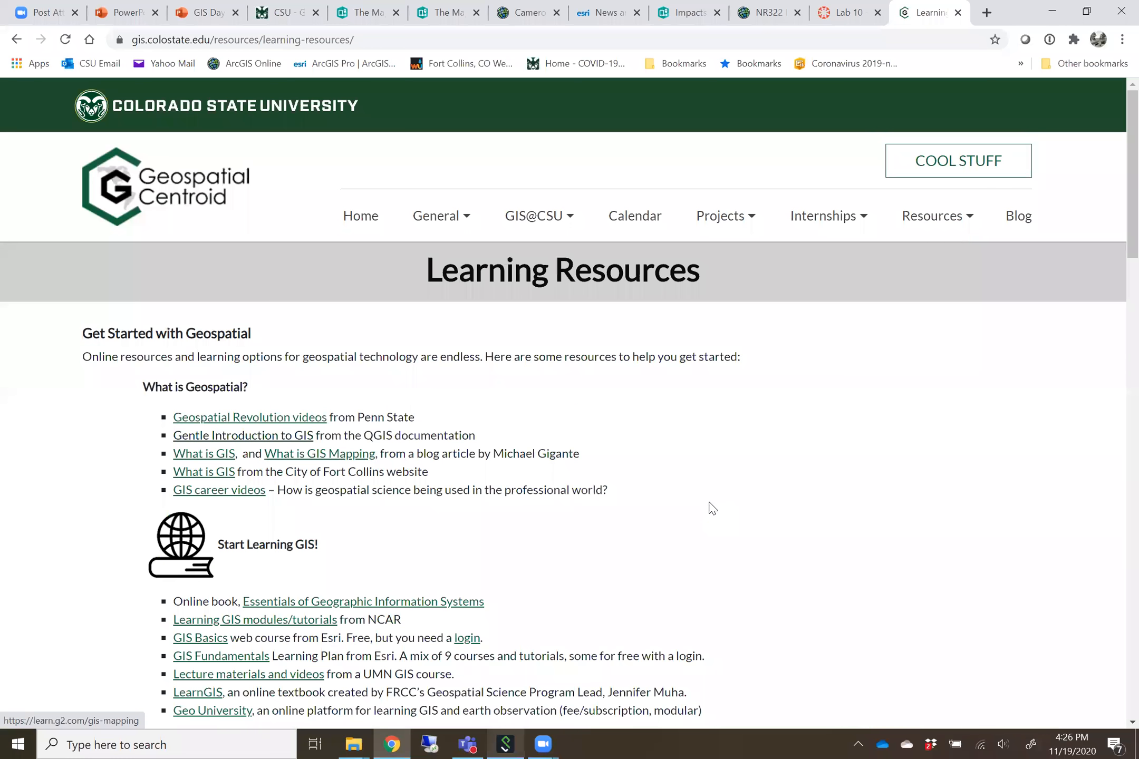
scroll(710, 503, down, 10)
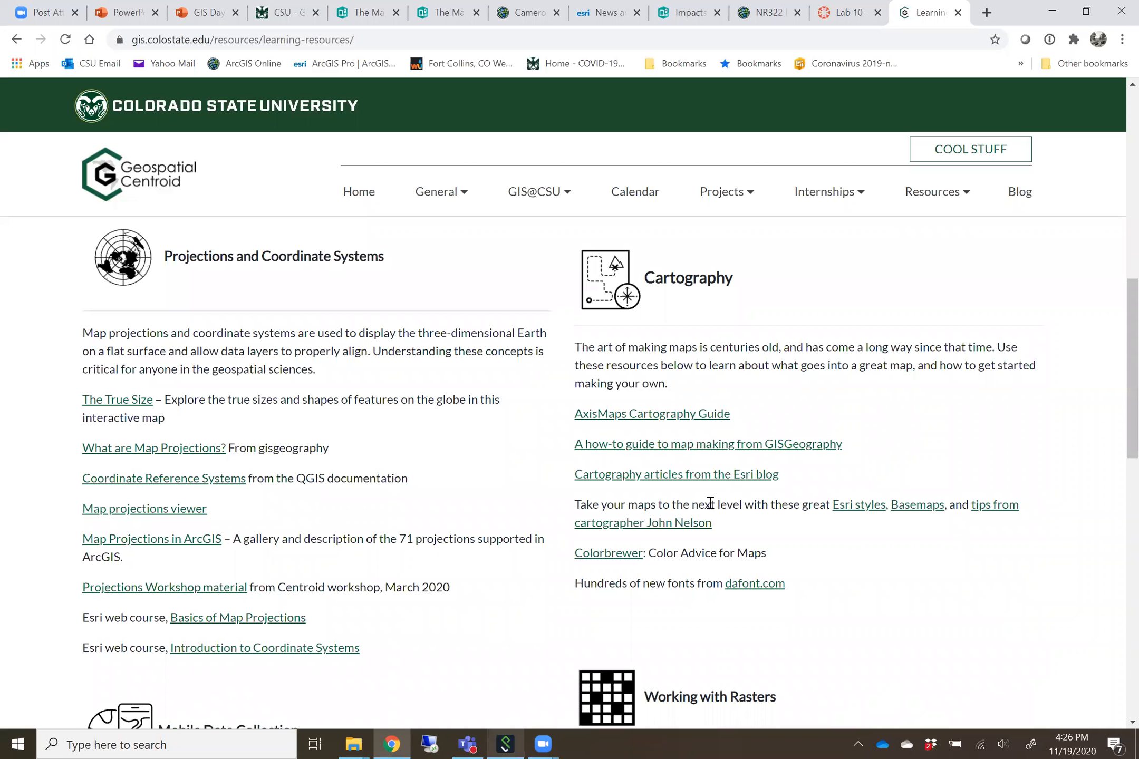
key(ctrl+3)
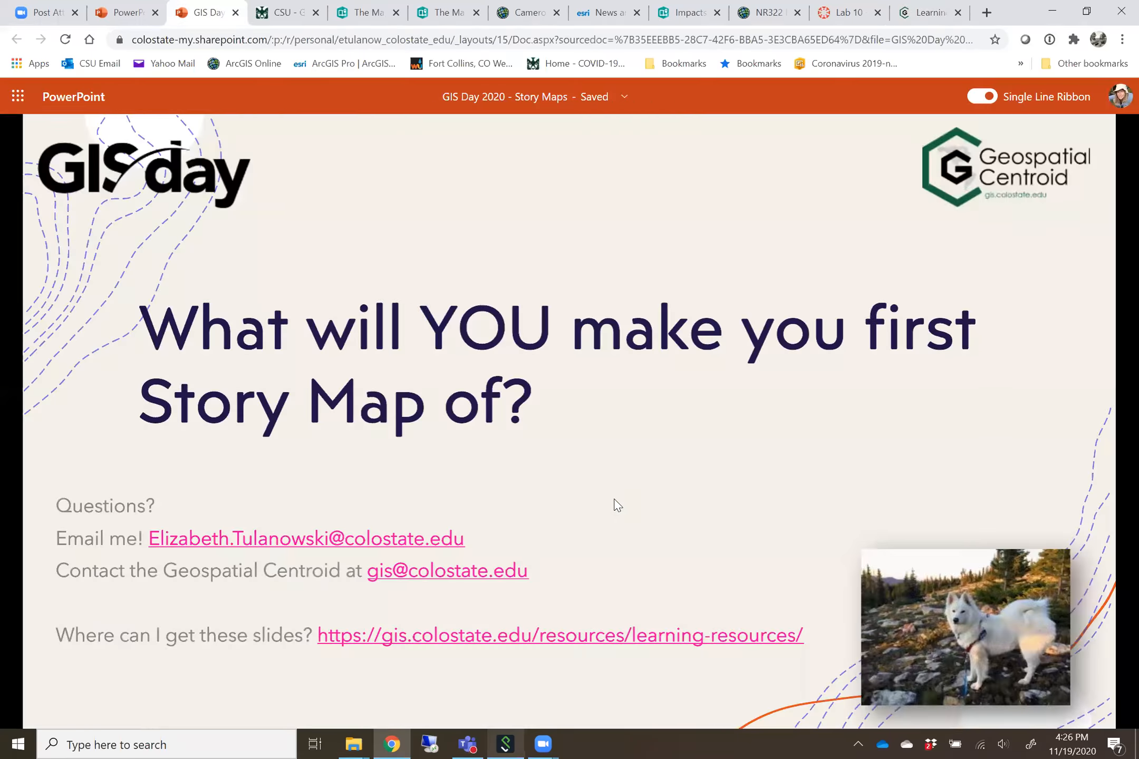